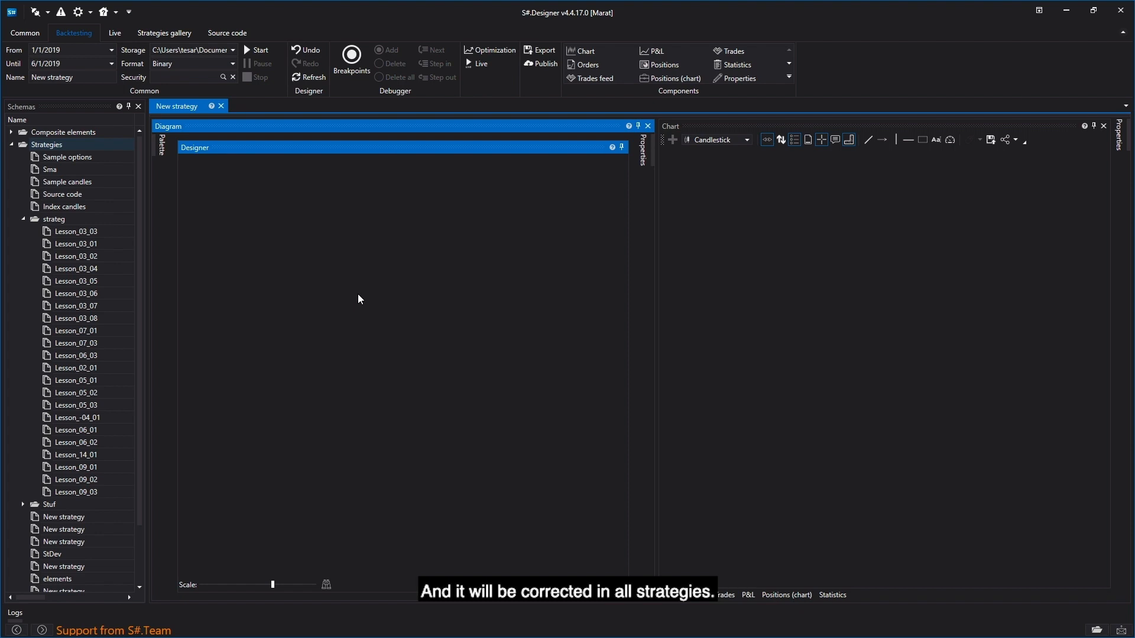
- Create a new composite element and place a Combination cube in its diagram
{"action": "right_click", "coordinate": [88, 132]}
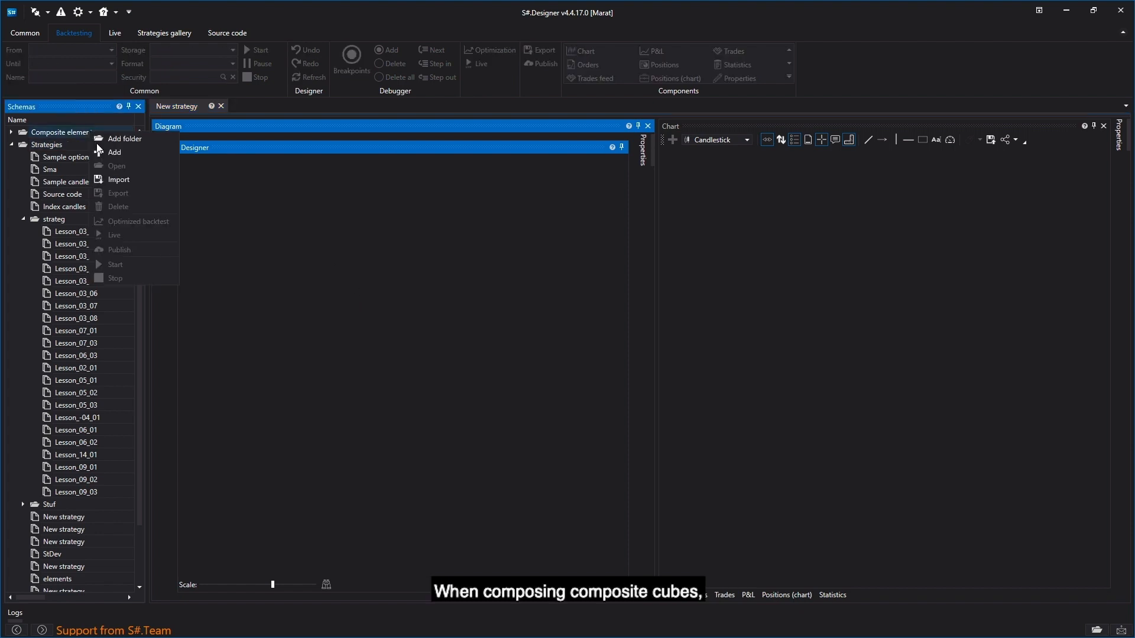
{"action": "left_click", "coordinate": [117, 151]}
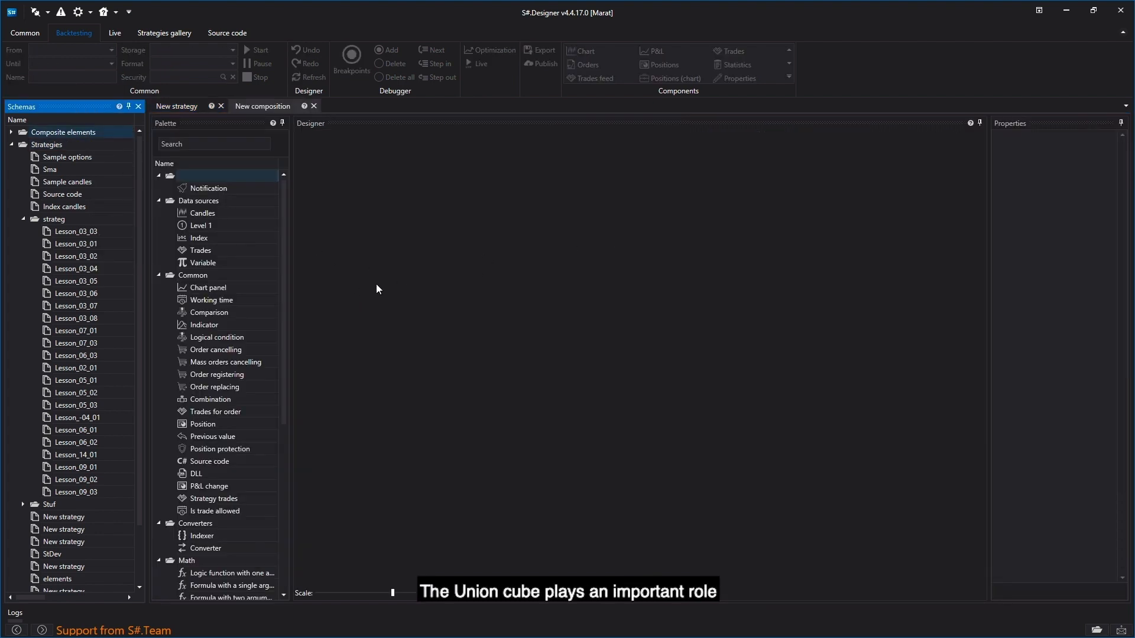
{"action": "left_click_drag", "start_coordinate": [203, 401], "coordinate": [447, 320]}
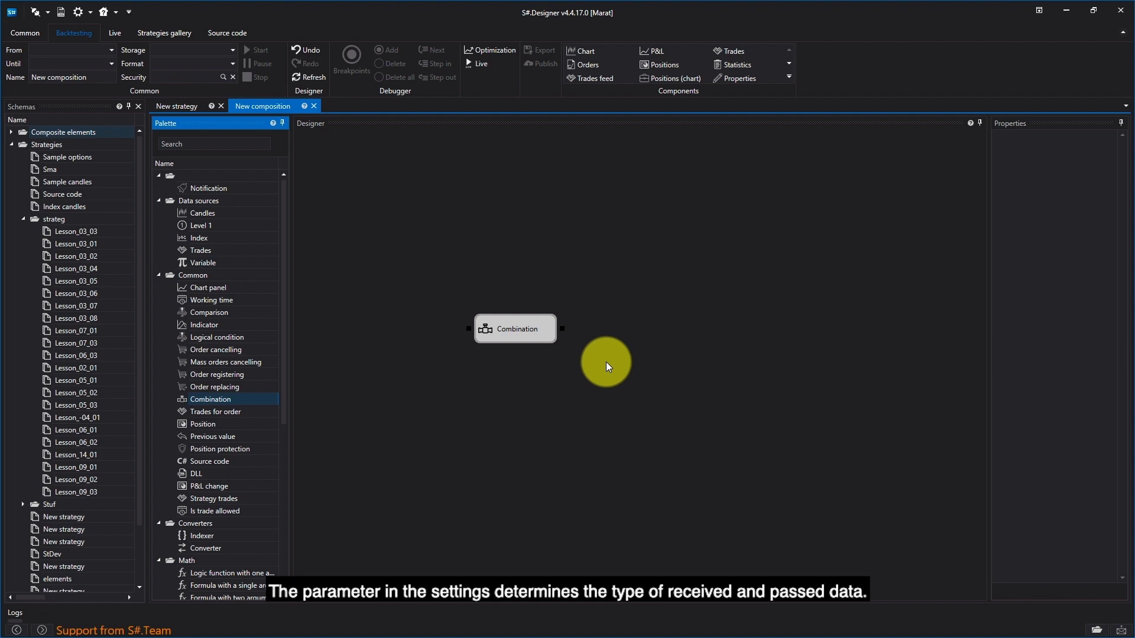
{"action": "left_click_drag", "start_coordinate": [506, 326], "coordinate": [457, 239]}
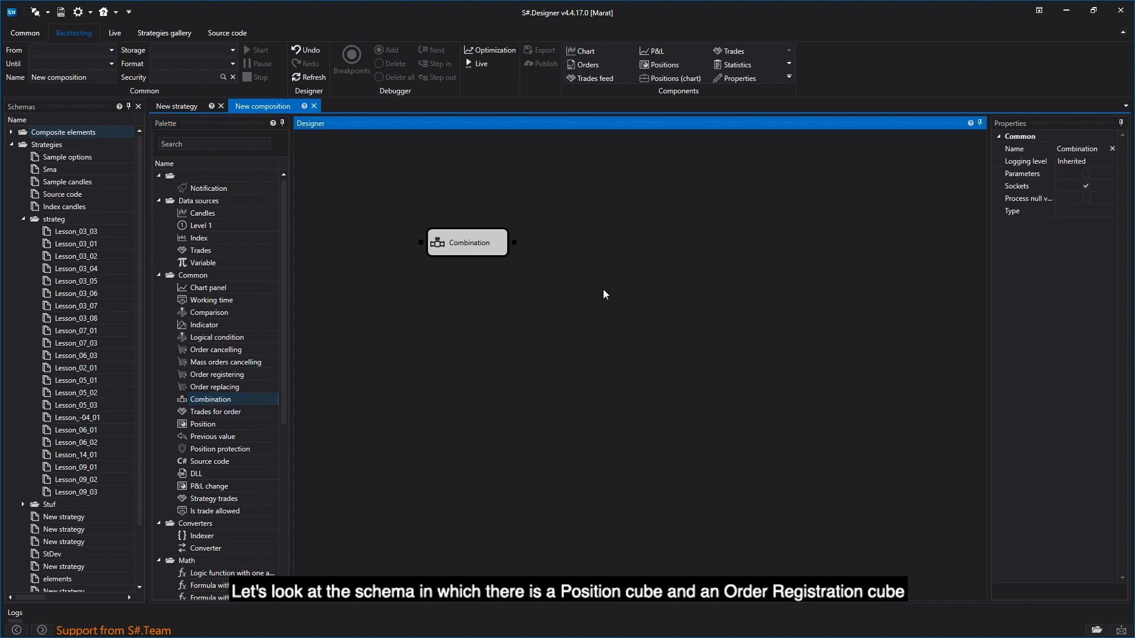
- Add Position and Order registering cubes and connect Position's output to the fourth input of Order registering
{"action": "left_click_drag", "start_coordinate": [202, 424], "coordinate": [468, 312]}
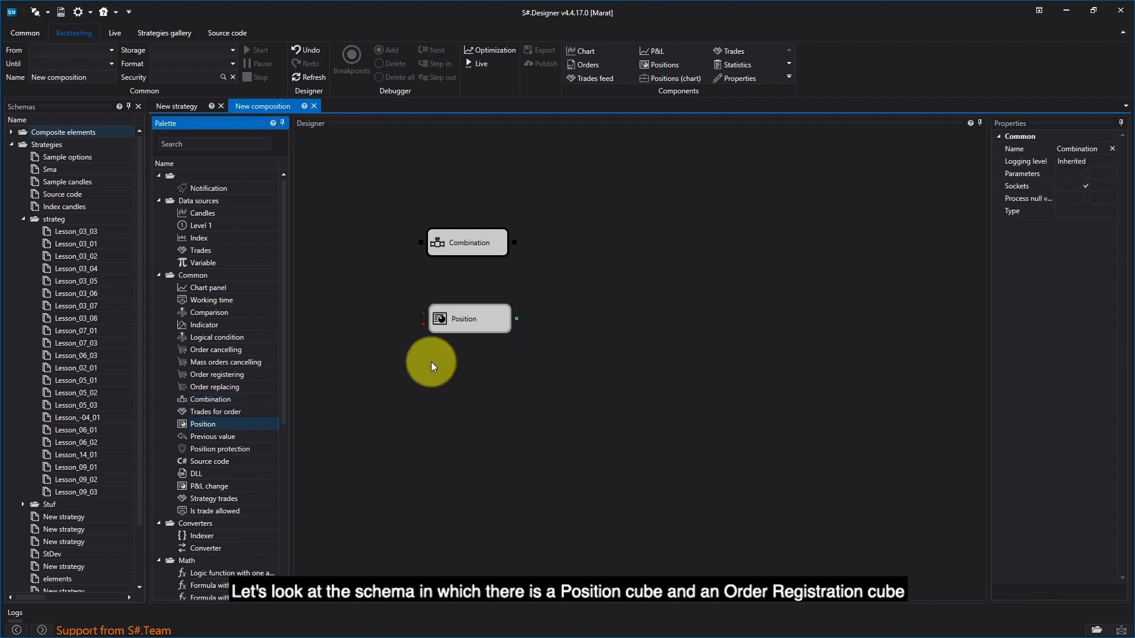
{"action": "left_click", "coordinate": [214, 376]}
{"action": "left_click_drag", "start_coordinate": [214, 377], "coordinate": [581, 260]}
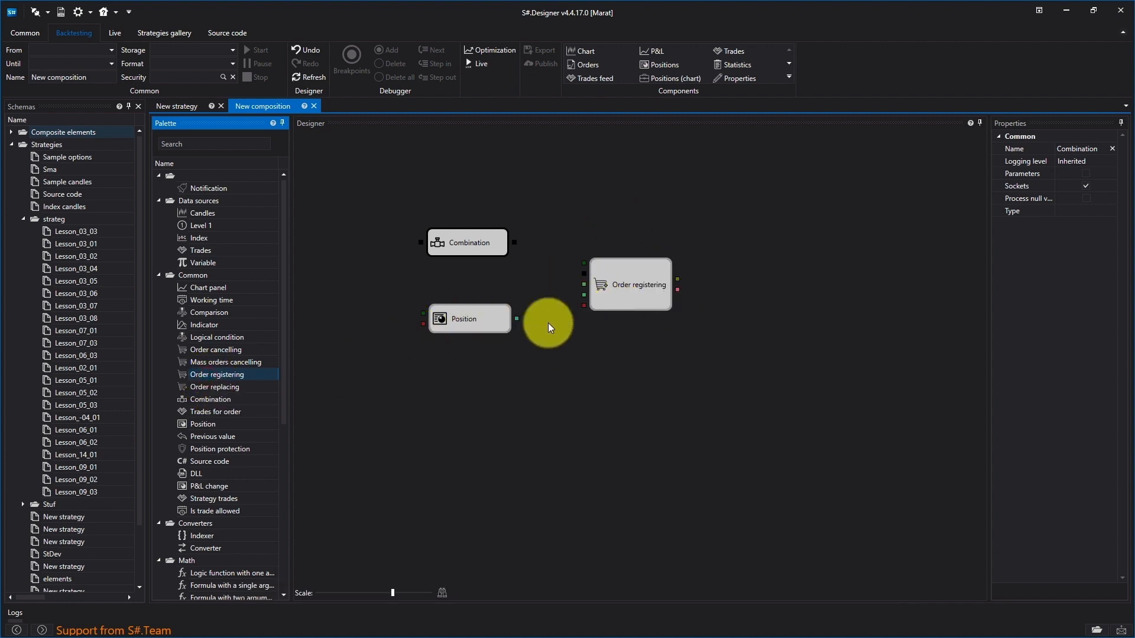
{"action": "left_click_drag", "start_coordinate": [516, 319], "coordinate": [582, 294]}
{"action": "left_click", "coordinate": [487, 253]}
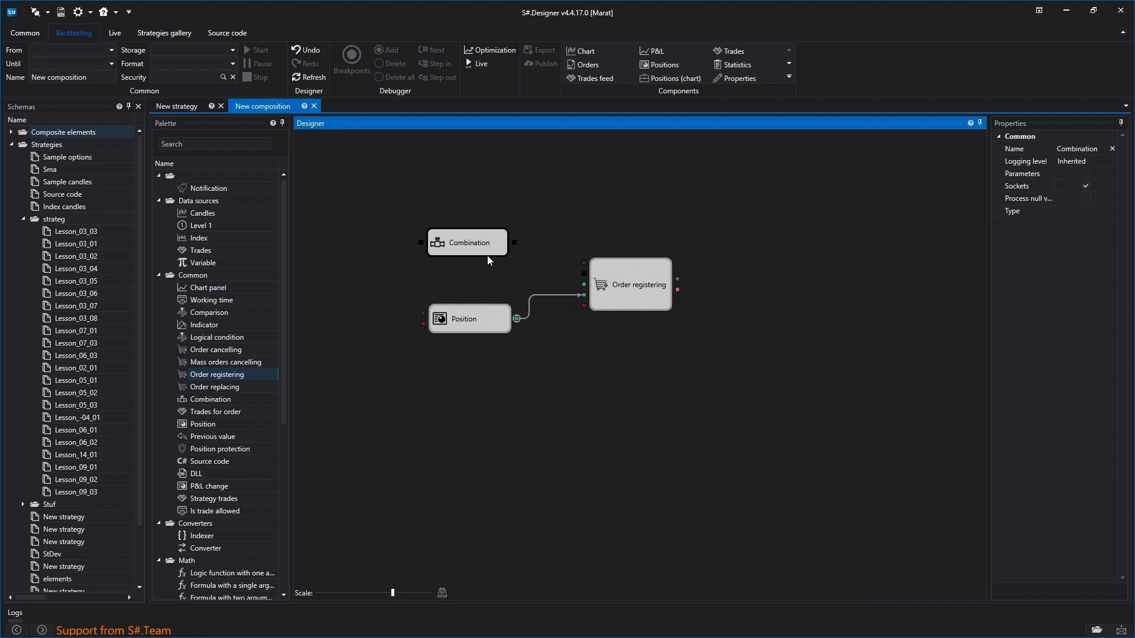
- Place the New composition cube in the New strategy diagram
{"action": "left_click", "coordinate": [199, 104]}
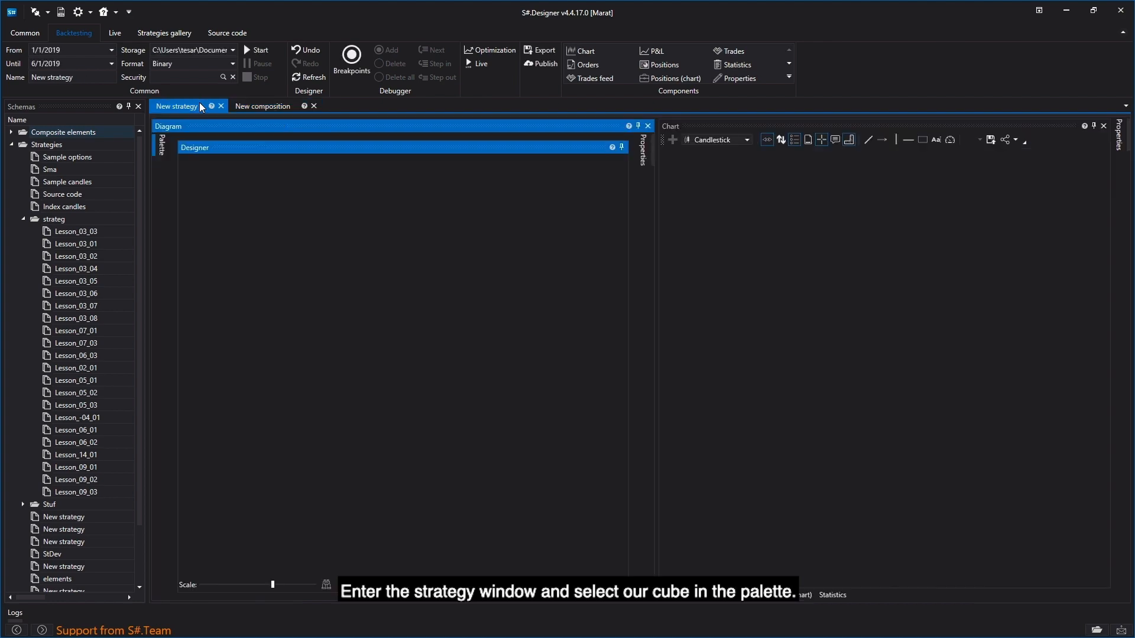
{"action": "left_click", "coordinate": [155, 153]}
{"action": "scroll", "coordinate": [245, 390], "scroll_direction": "down", "scroll_amount": 8}
{"action": "left_click", "coordinate": [237, 591]}
{"action": "left_click", "coordinate": [409, 276]}
{"action": "left_click", "coordinate": [427, 314]}
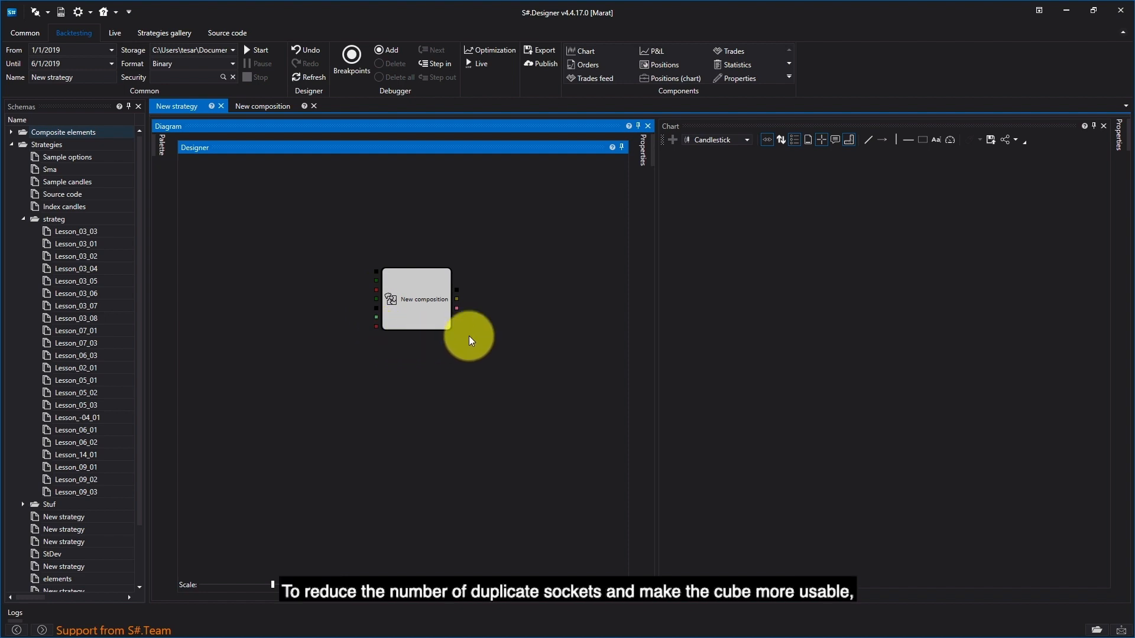
- In the New composition diagram, move the Combination cube up and add a second Combination cube directly below it
{"action": "left_click", "coordinate": [275, 105]}
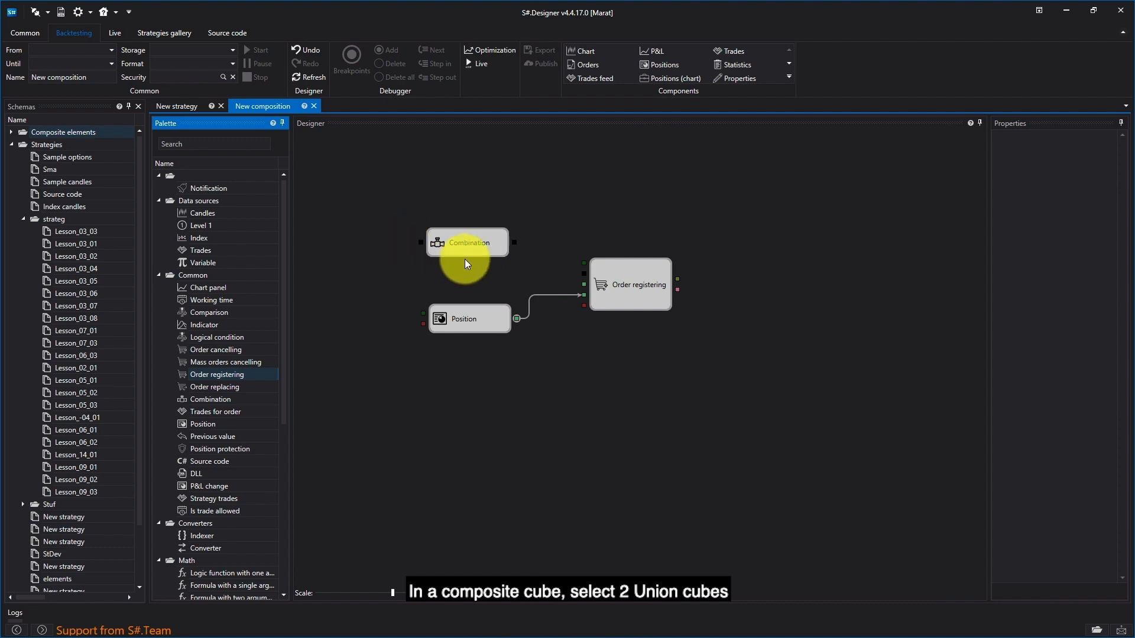
{"action": "left_click_drag", "start_coordinate": [481, 243], "coordinate": [478, 215]}
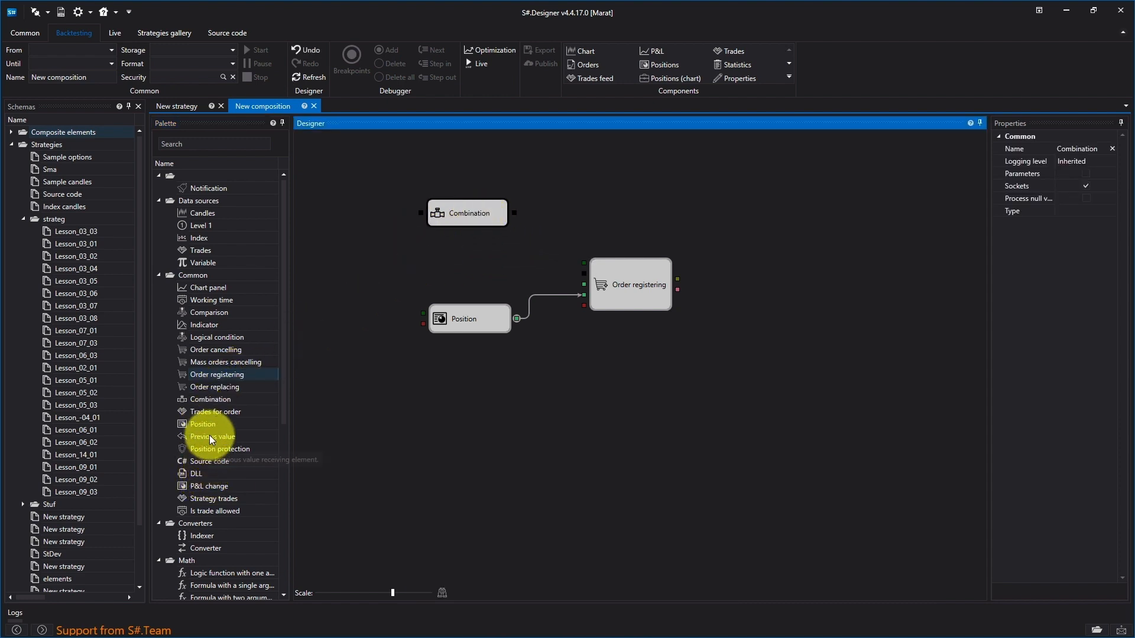
{"action": "left_click_drag", "start_coordinate": [210, 399], "coordinate": [420, 229]}
{"action": "left_click", "coordinate": [463, 254]}
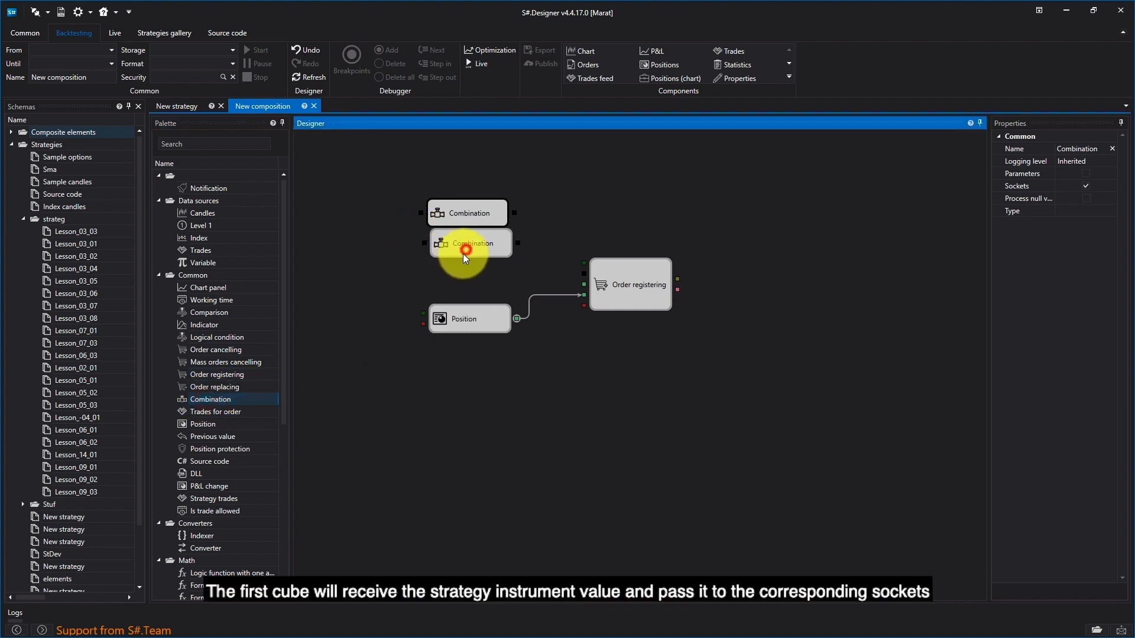
- Set the upper Combination cube's type to Security and connect its output to the first input of Order registering
{"action": "right_click", "coordinate": [473, 215]}
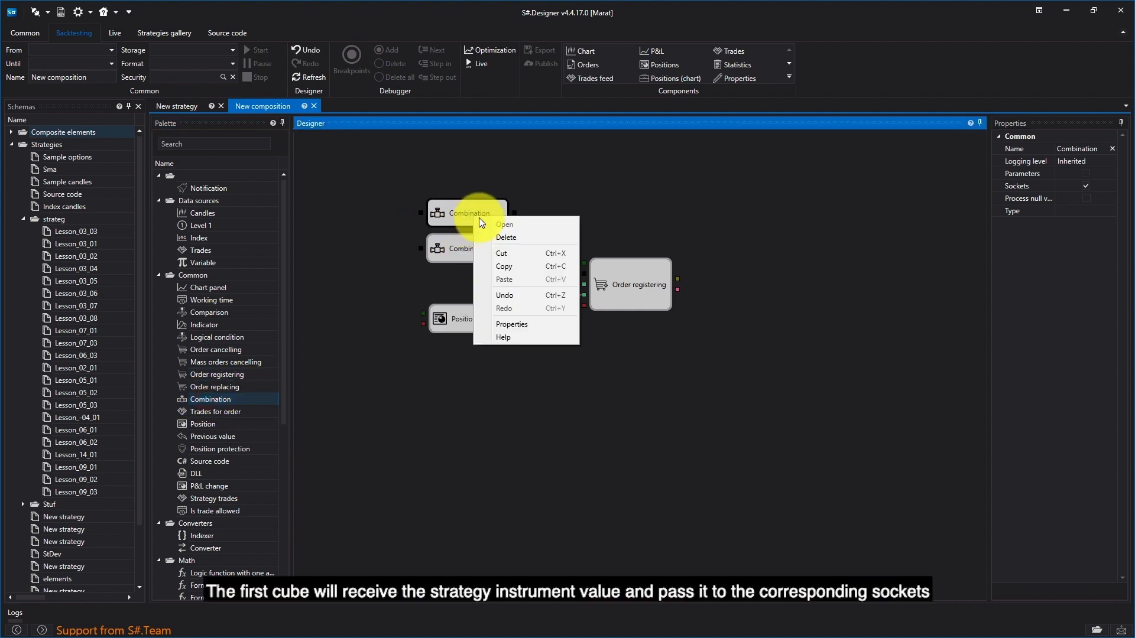
{"action": "left_click", "coordinate": [514, 323]}
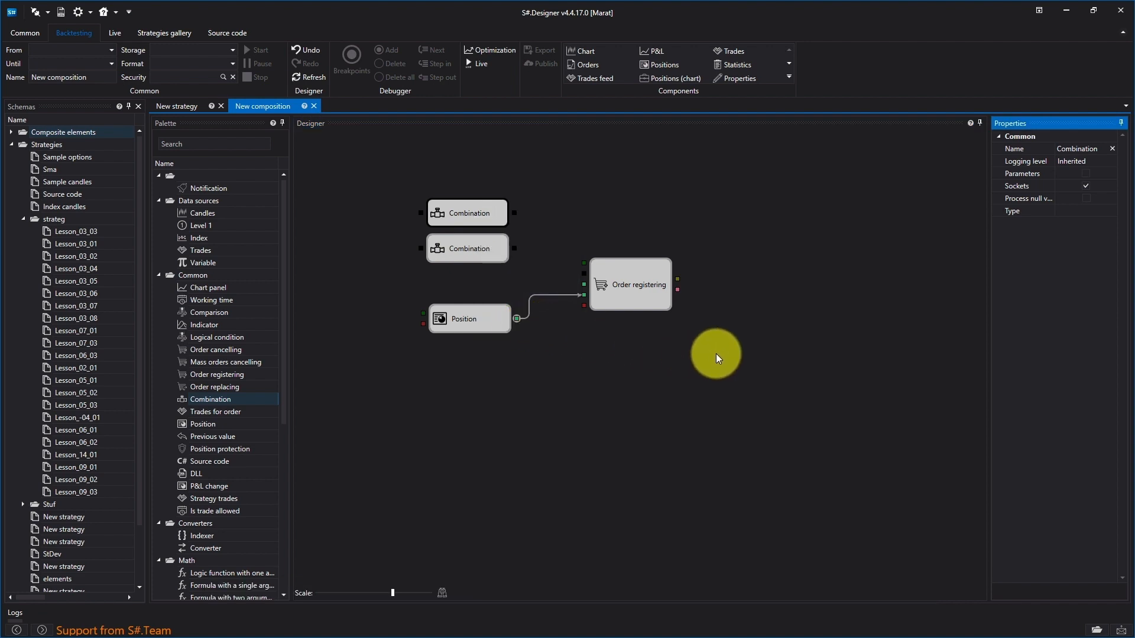
{"action": "left_click", "coordinate": [1104, 202]}
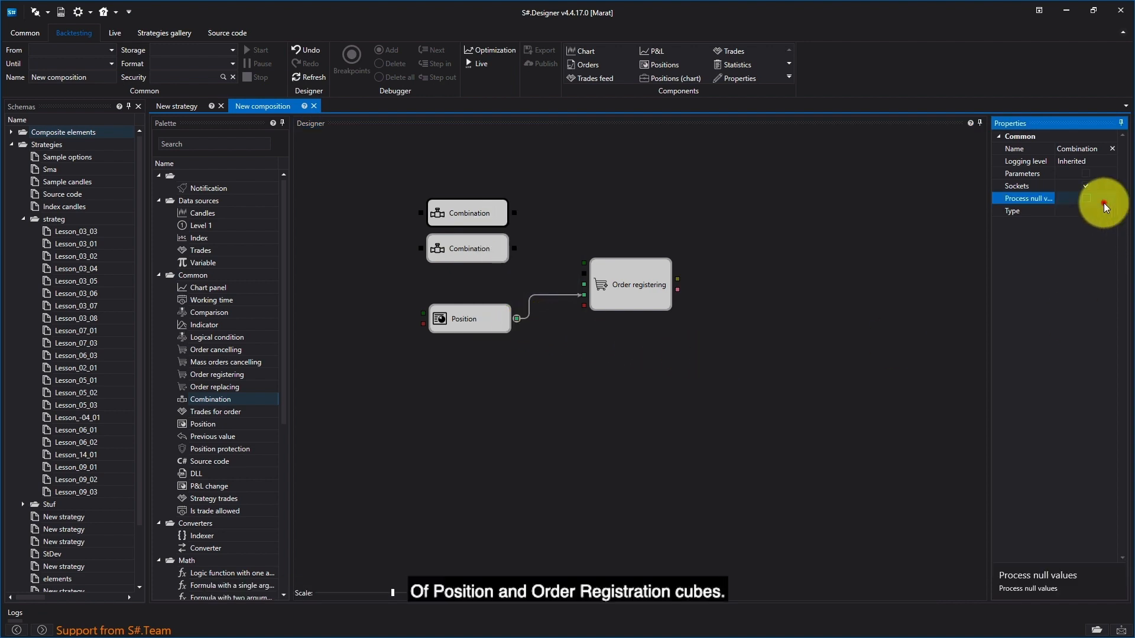
{"action": "left_click", "coordinate": [1112, 211]}
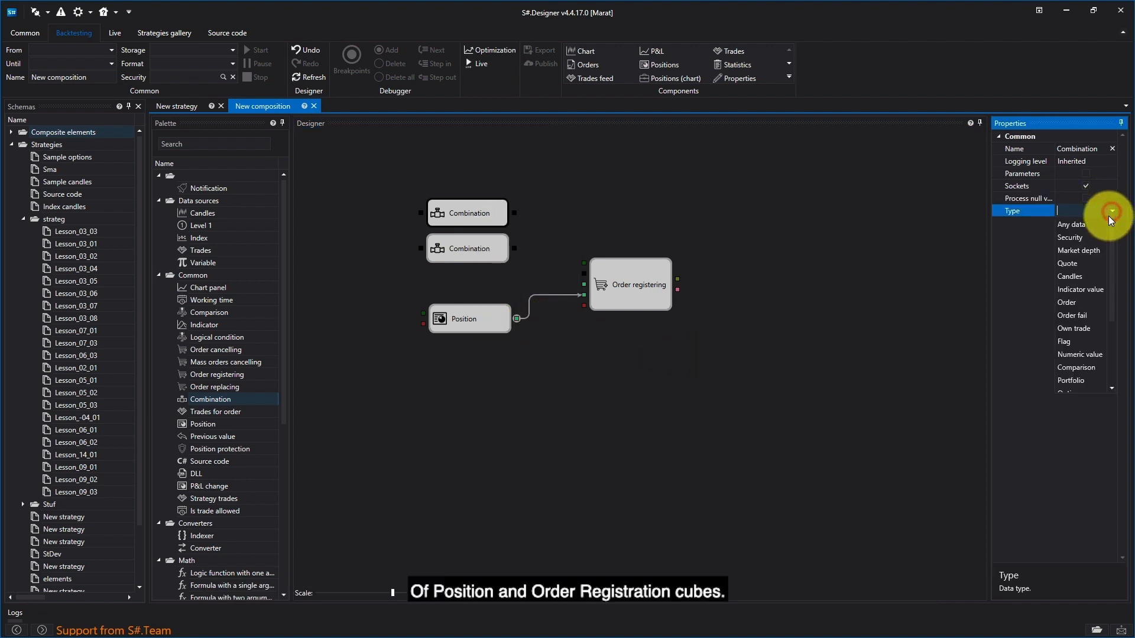
{"action": "left_click", "coordinate": [1086, 238]}
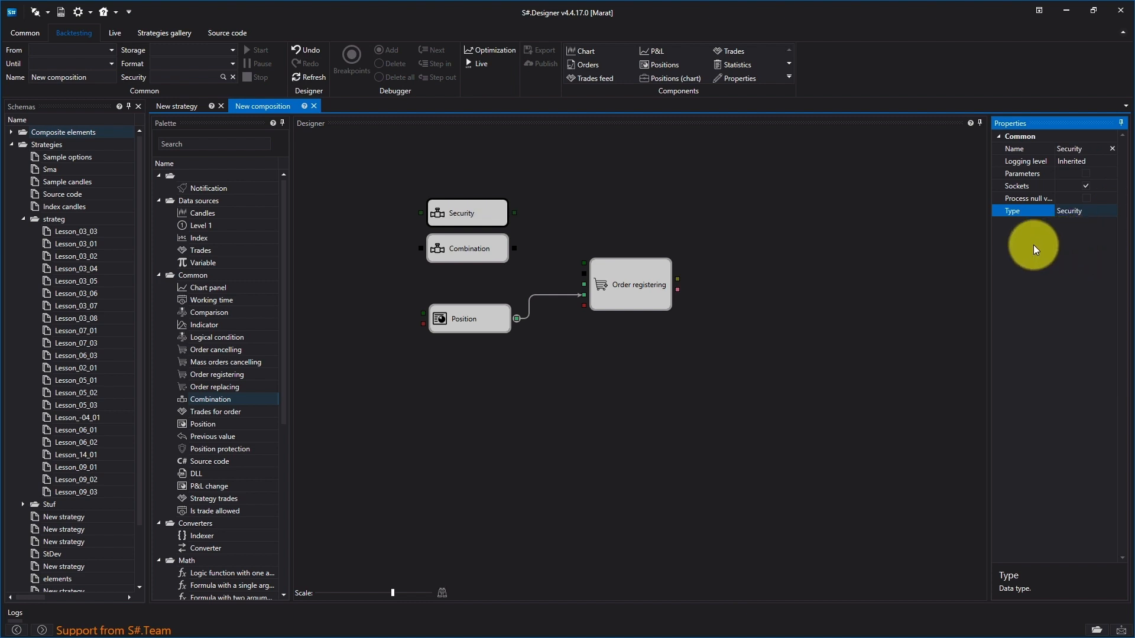
{"action": "left_click_drag", "start_coordinate": [516, 213], "coordinate": [582, 263]}
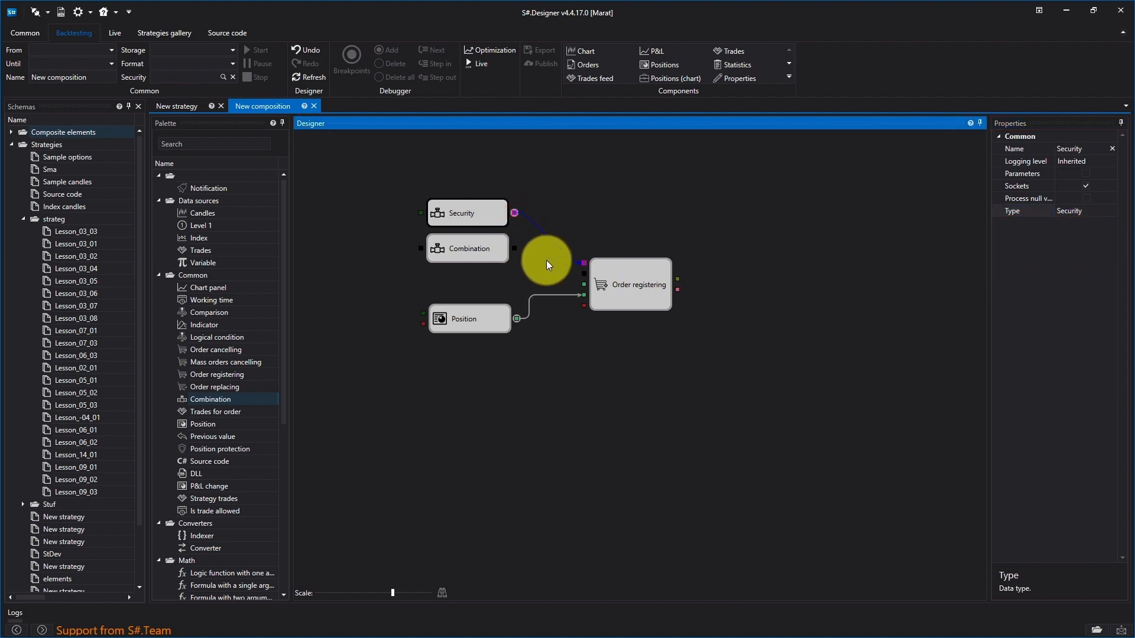
- Set the remaining Combination cube's type to Portfolio
{"action": "left_click", "coordinate": [493, 249]}
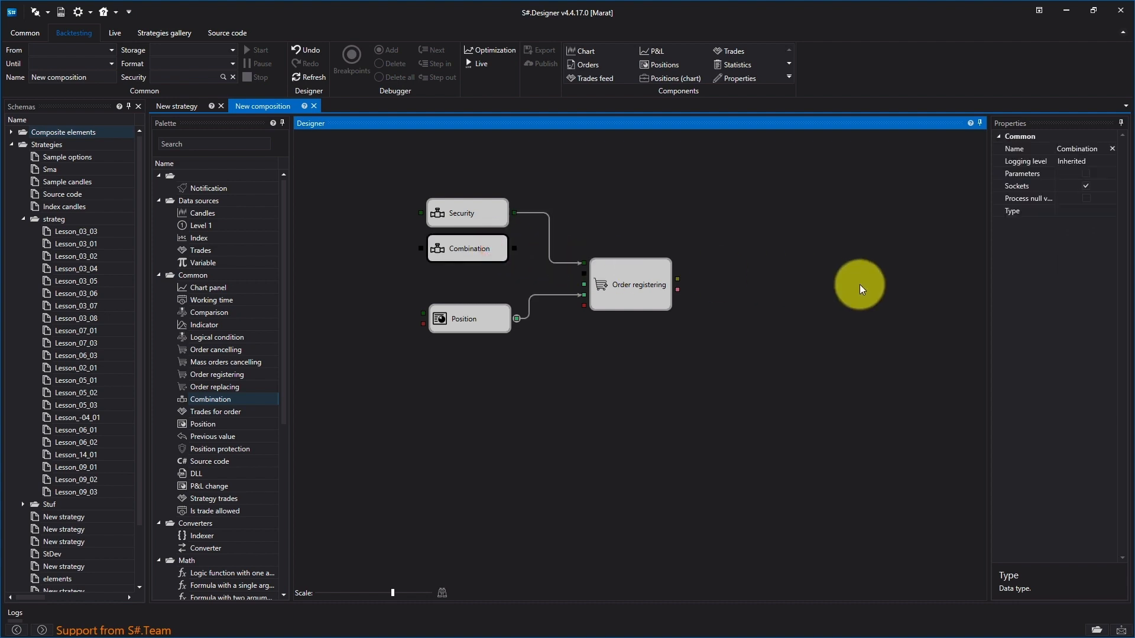
{"action": "left_click", "coordinate": [1101, 212]}
{"action": "left_click", "coordinate": [1113, 212]}
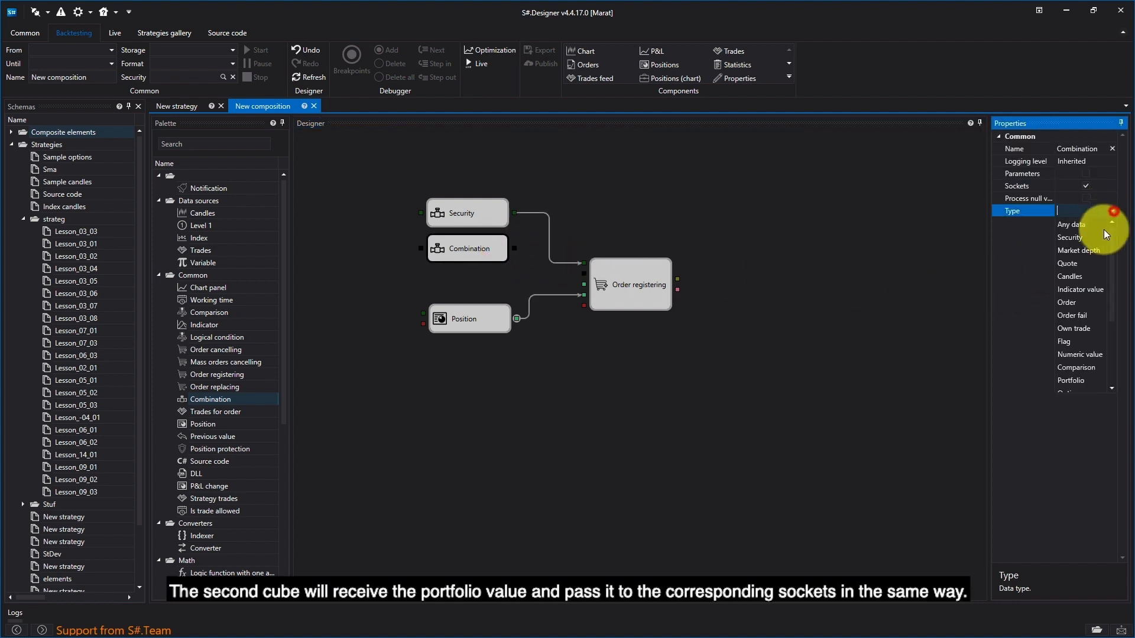
{"action": "left_click", "coordinate": [1077, 379]}
- Connect Portfolio to the last input of Order registering, and connect Security and Portfolio to the matching Position inputs
{"action": "left_click", "coordinate": [513, 250]}
{"action": "left_click_drag", "start_coordinate": [515, 248], "coordinate": [584, 306]}
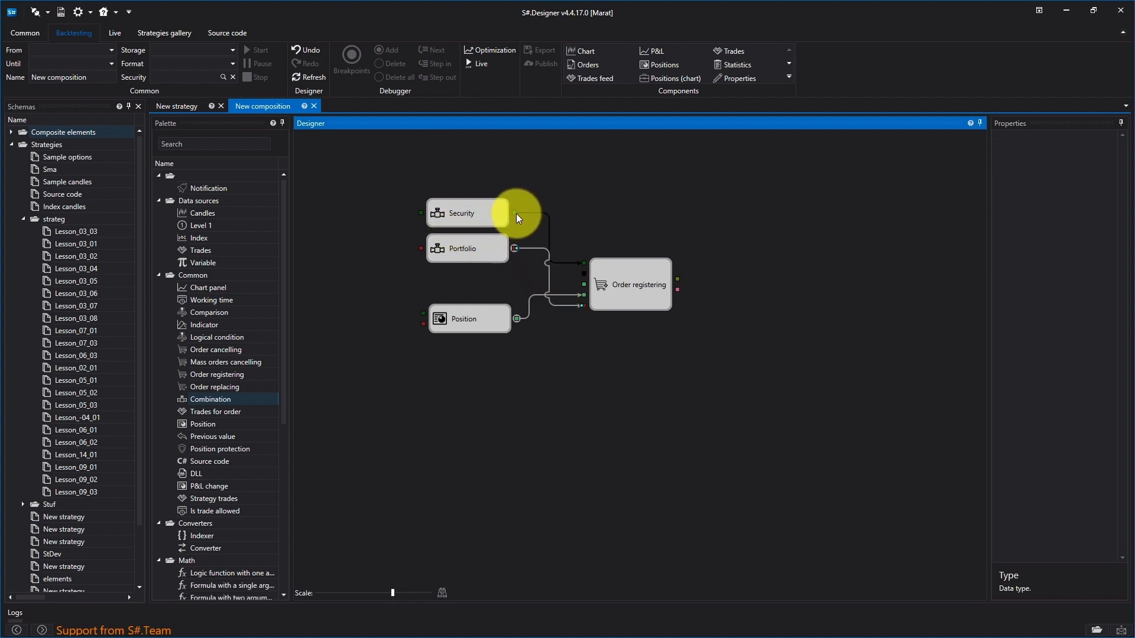
{"action": "left_click_drag", "start_coordinate": [515, 248], "coordinate": [420, 313]}
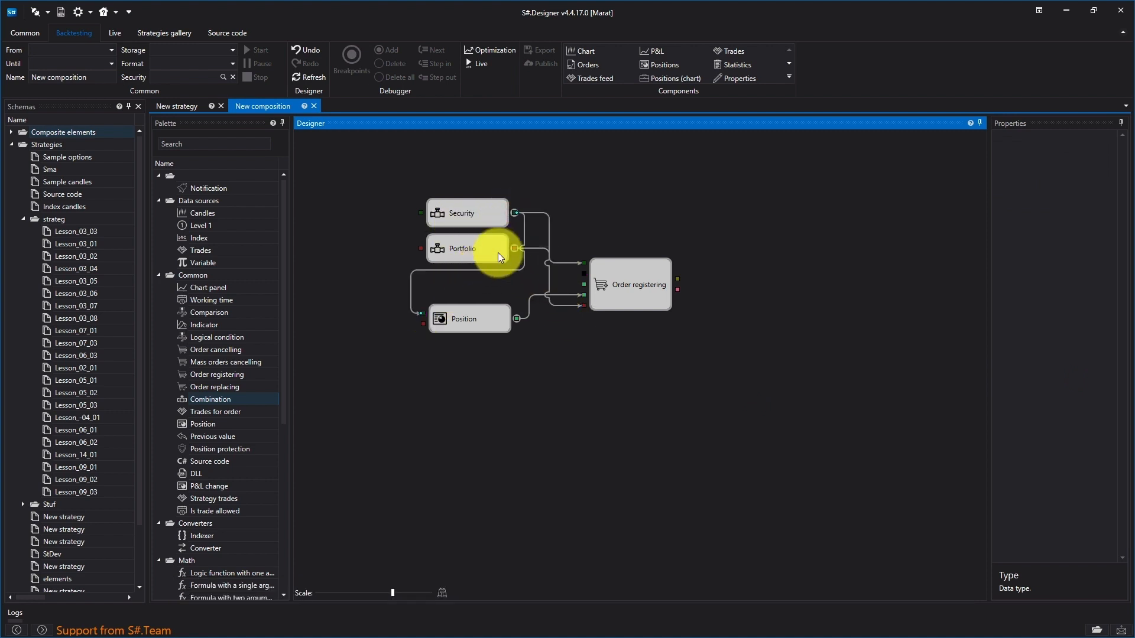
{"action": "left_click_drag", "start_coordinate": [514, 249], "coordinate": [422, 324]}
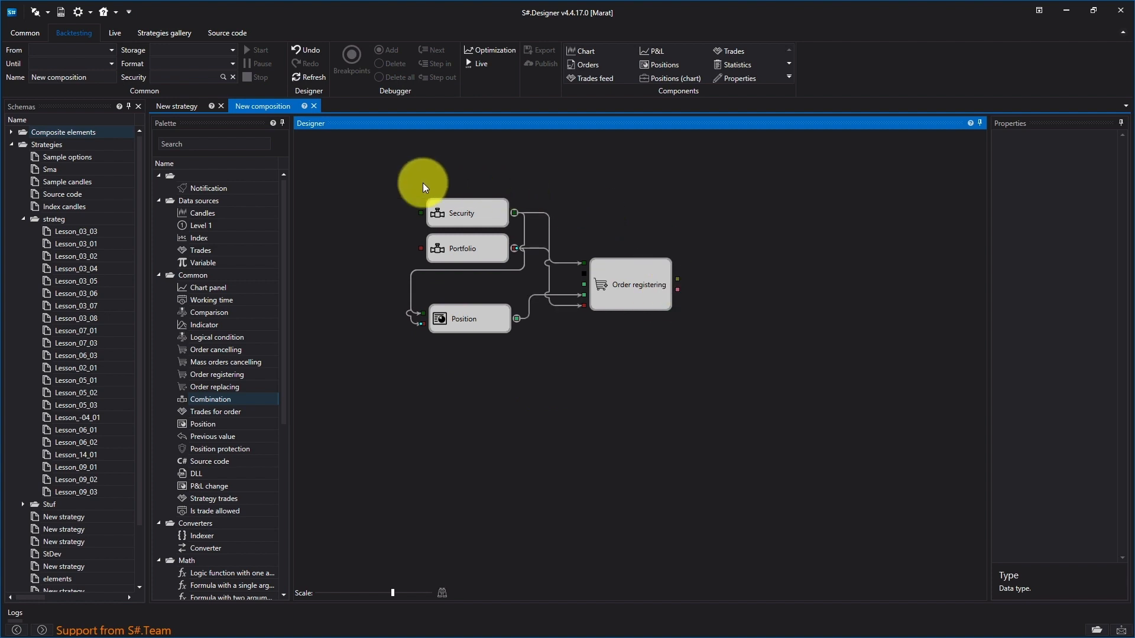
- Disable the Sockets property of the Order registering and Position cubes
{"action": "left_click", "coordinate": [653, 300]}
{"action": "left_click", "coordinate": [1084, 183]}
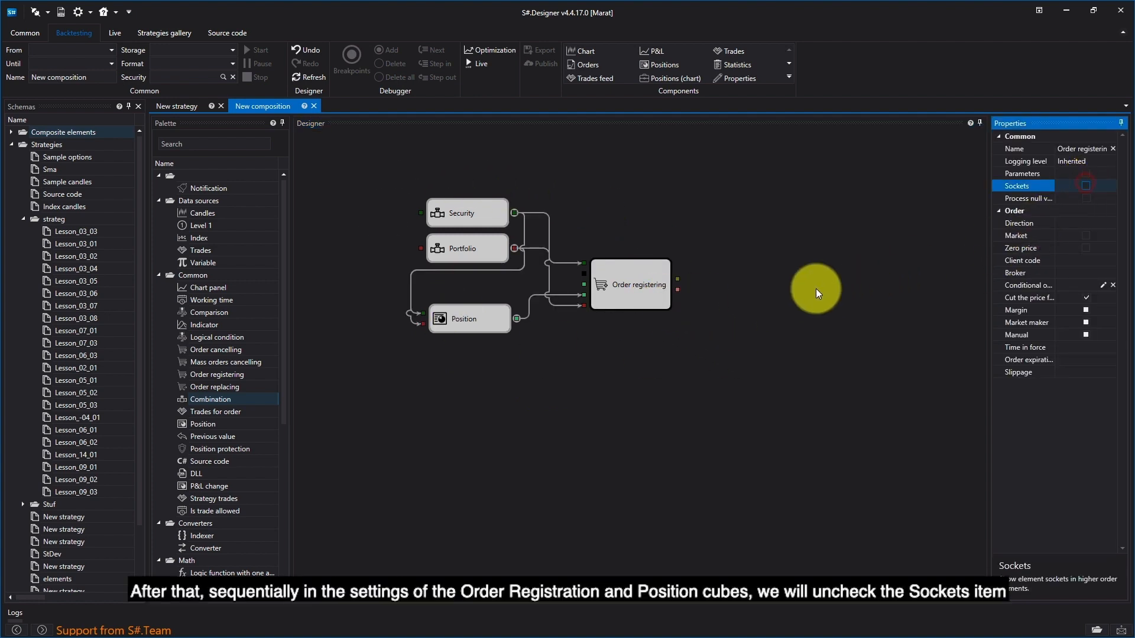
{"action": "left_click", "coordinate": [488, 314]}
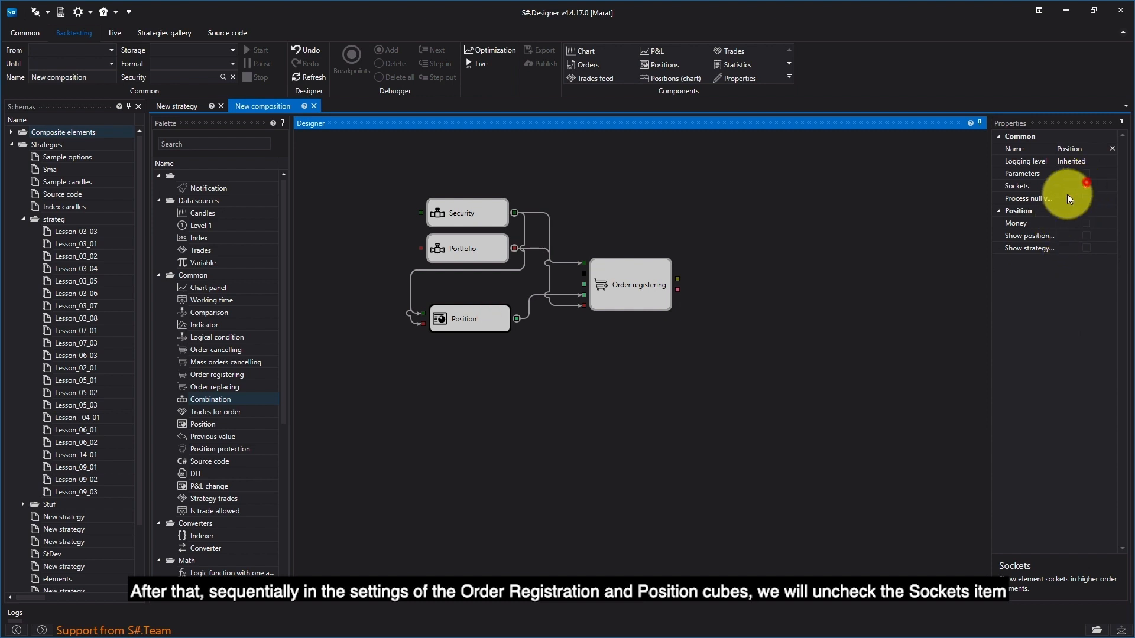
{"action": "left_click", "coordinate": [1086, 184]}
{"action": "left_click", "coordinate": [928, 291]}
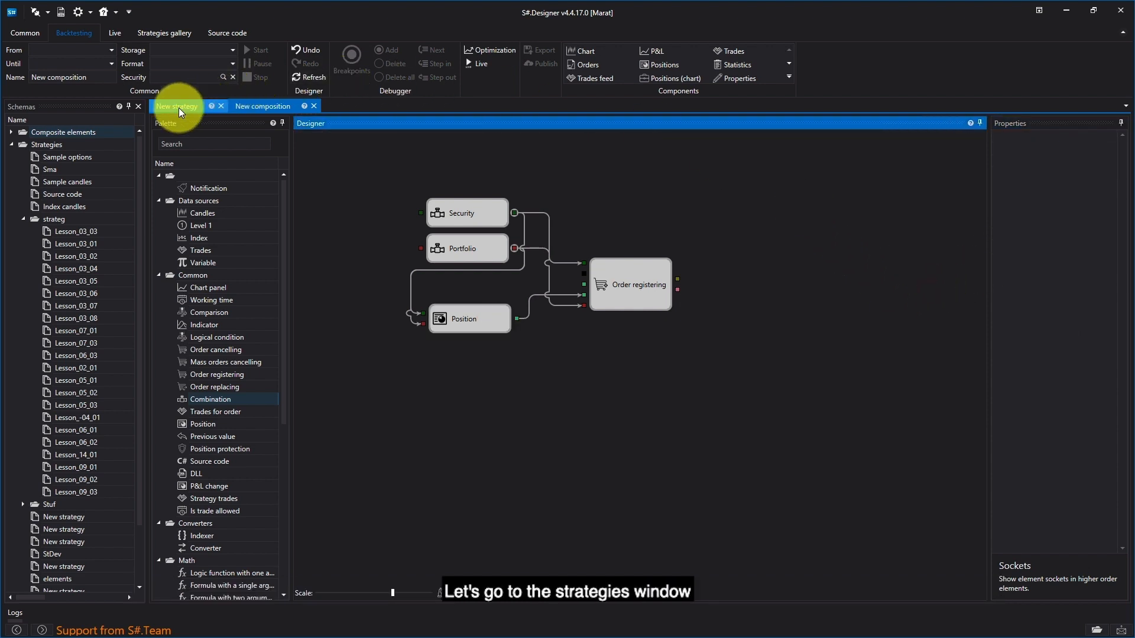
- Refresh the New strategy diagram and delete the New composition cube from it
{"action": "left_click", "coordinate": [178, 108]}
{"action": "left_click", "coordinate": [309, 77]}
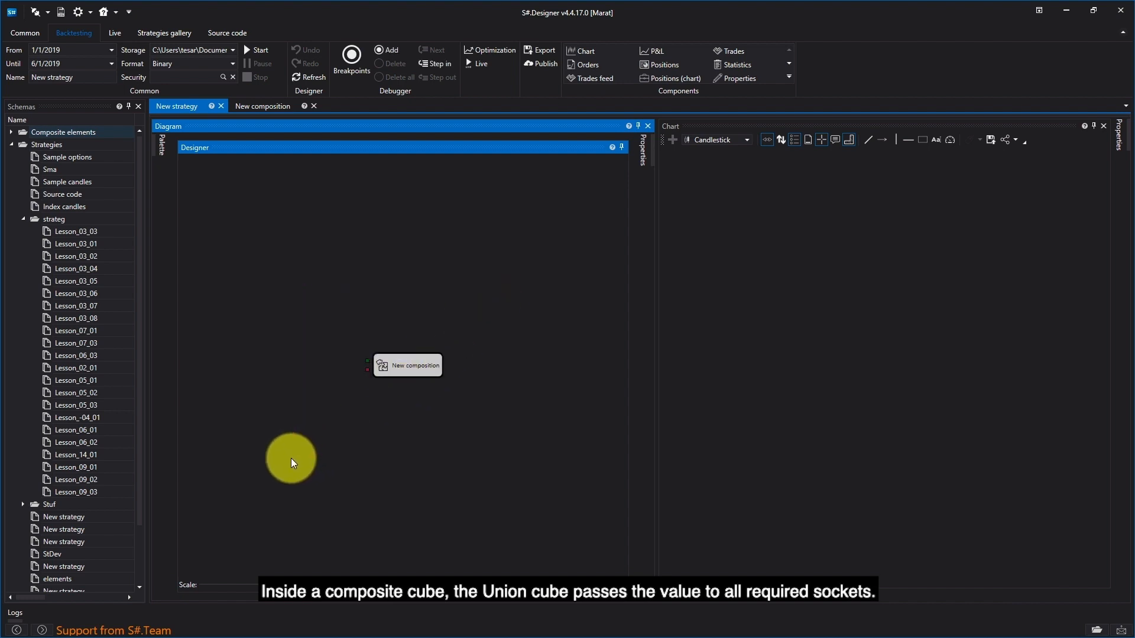
{"action": "key", "text": "Delete"}
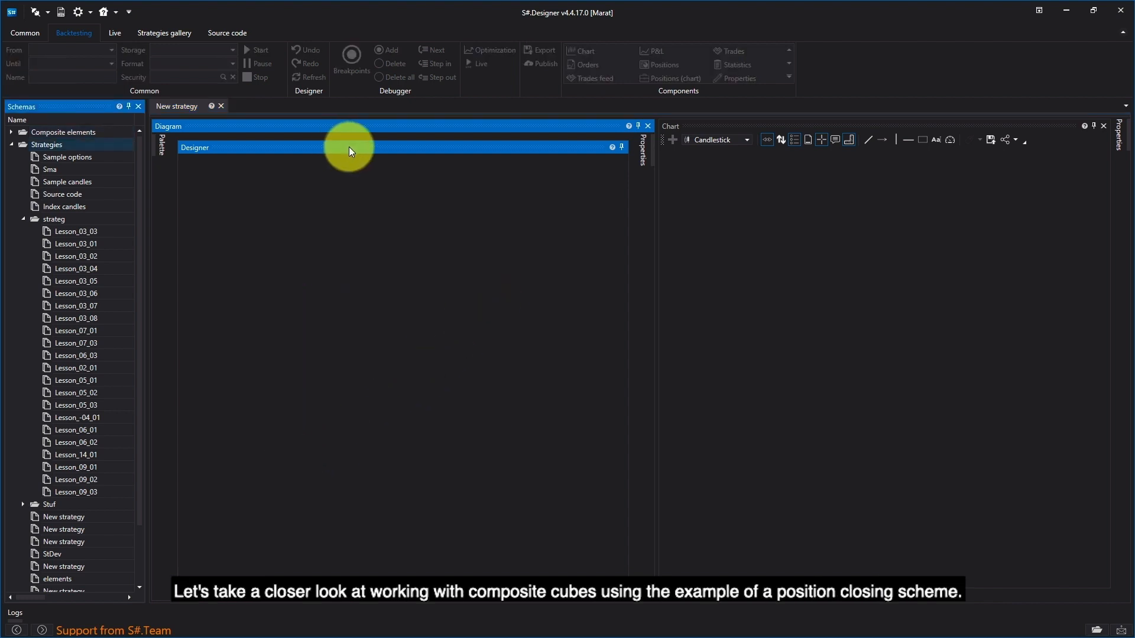
- Create a new composite element and name it "Close position"
{"action": "left_click", "coordinate": [12, 132]}
{"action": "right_click", "coordinate": [75, 132]}
{"action": "left_click", "coordinate": [107, 177]}
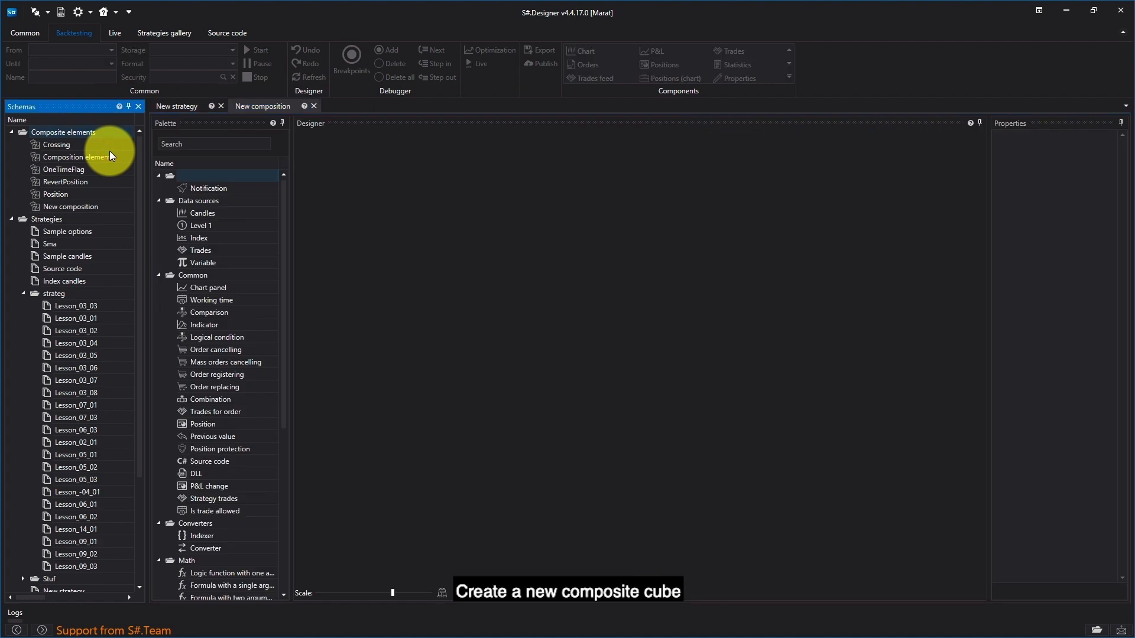
{"action": "left_click", "coordinate": [464, 157]}
{"action": "left_click", "coordinate": [105, 77]}
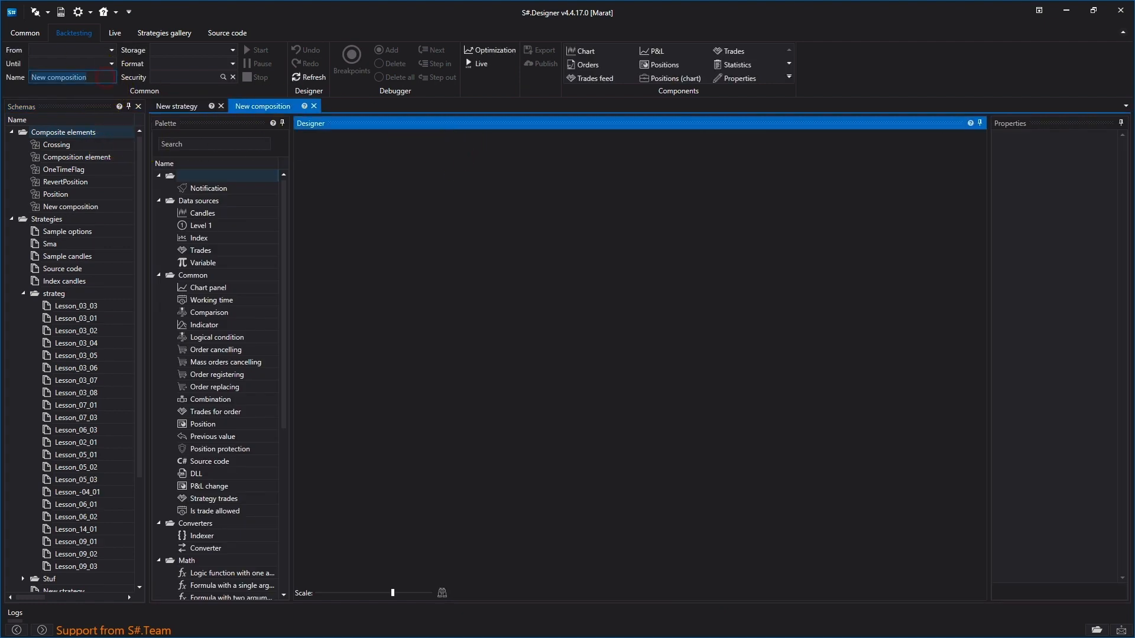
{"action": "type", "text": "Close position"}
{"action": "left_click", "coordinate": [398, 204]}
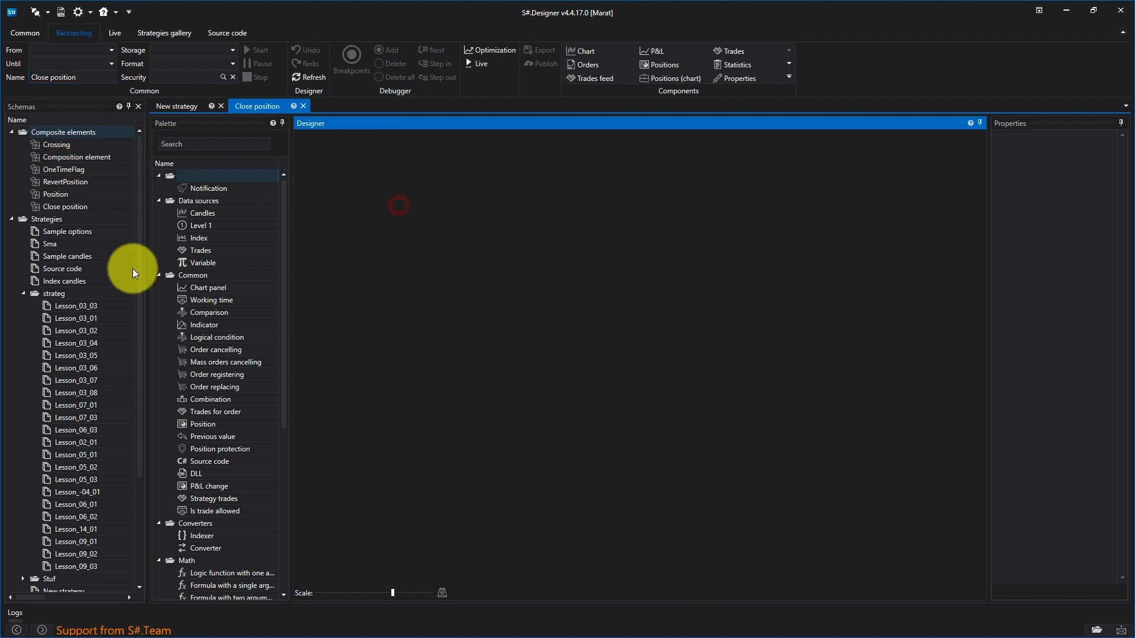
- Open the Lesson_09_03 strategy and copy the position-closing cubes: Position, the two 0 variables, both comparisons and abs(a)
{"action": "left_click", "coordinate": [70, 567]}
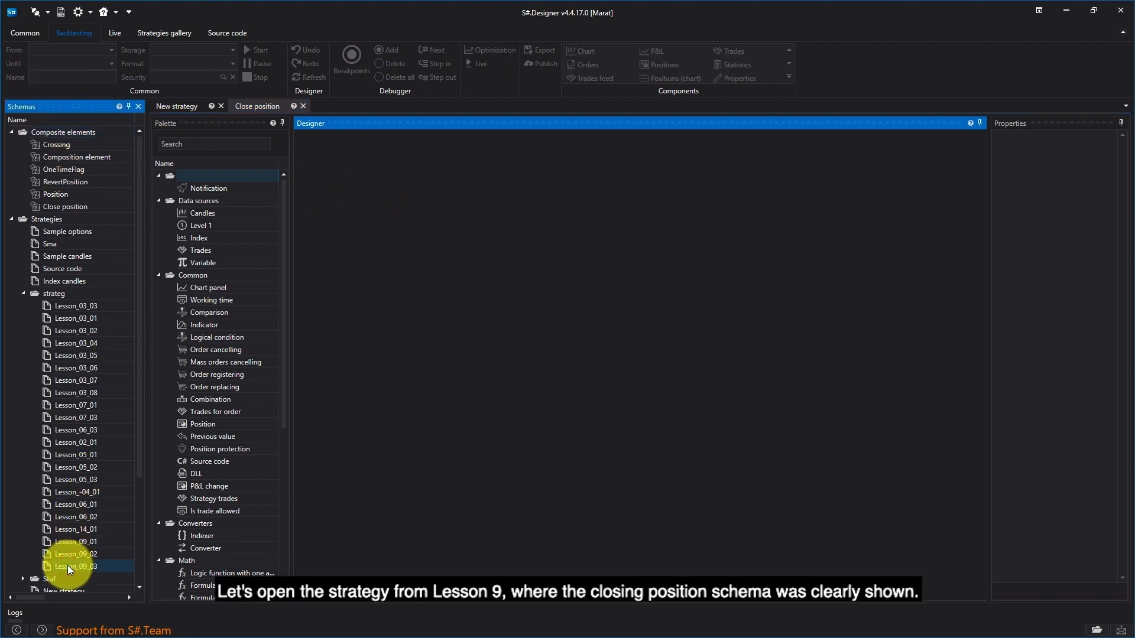
{"action": "double_click", "coordinate": [68, 565]}
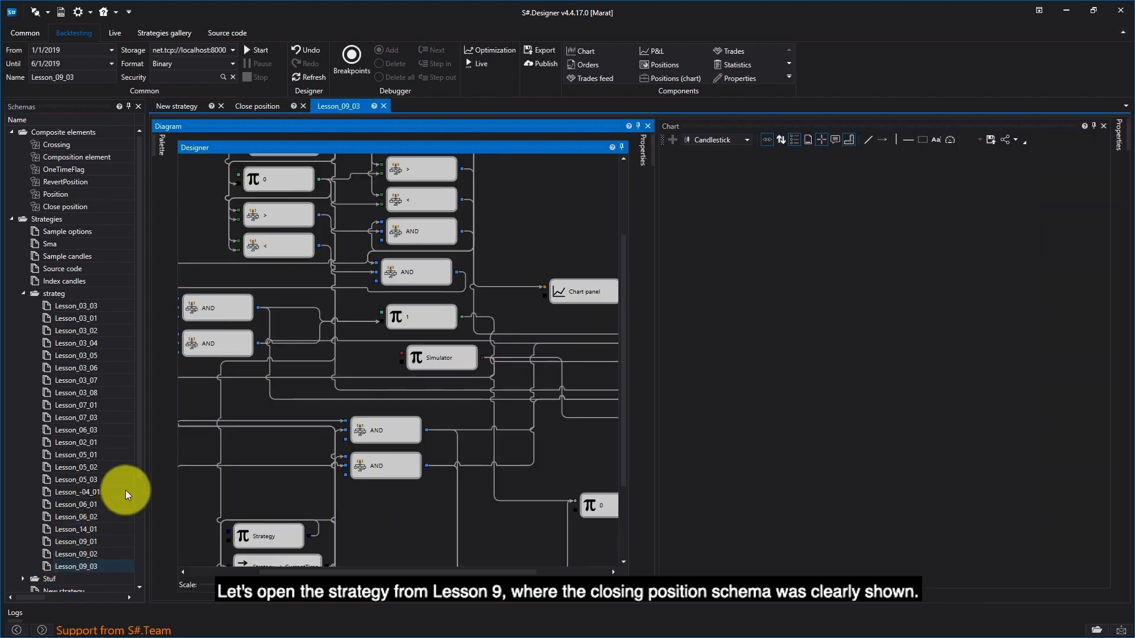
{"action": "left_click_drag", "start_coordinate": [271, 585], "coordinate": [256, 585]}
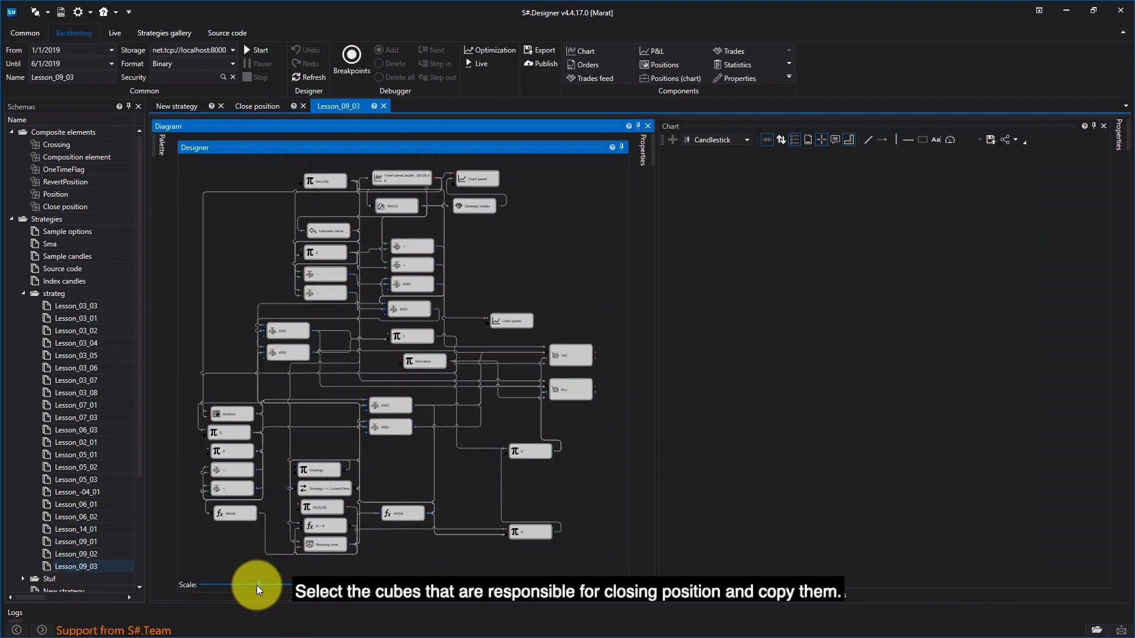
{"action": "left_click_drag", "start_coordinate": [206, 384], "coordinate": [249, 460]}
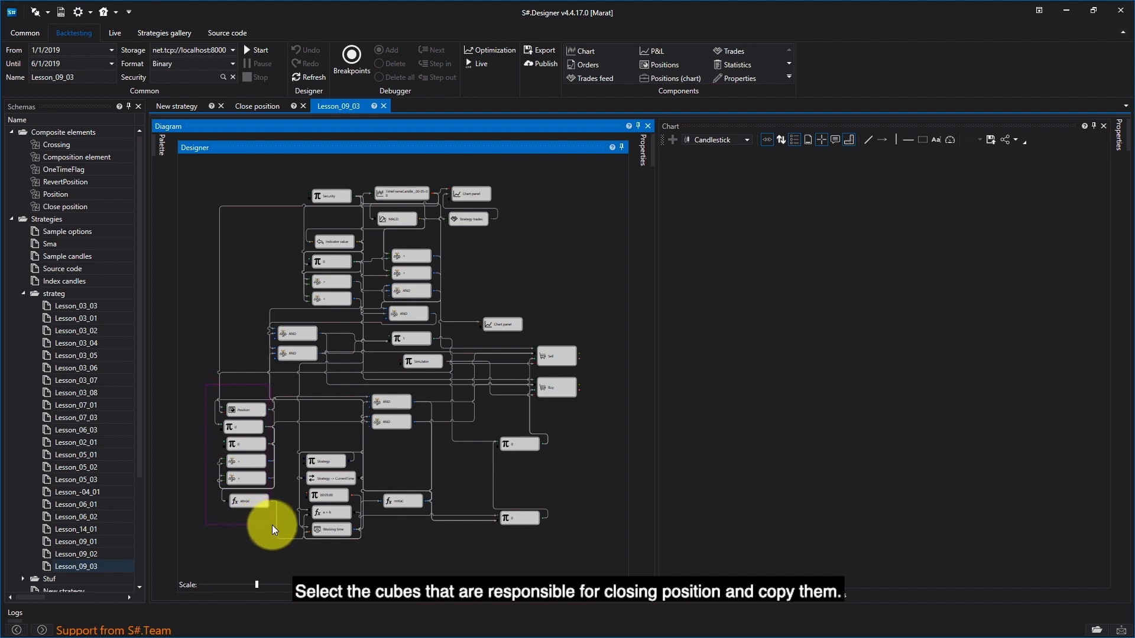
{"action": "left_click_drag", "start_coordinate": [285, 528], "coordinate": [285, 527]}
{"action": "right_click", "coordinate": [255, 404]}
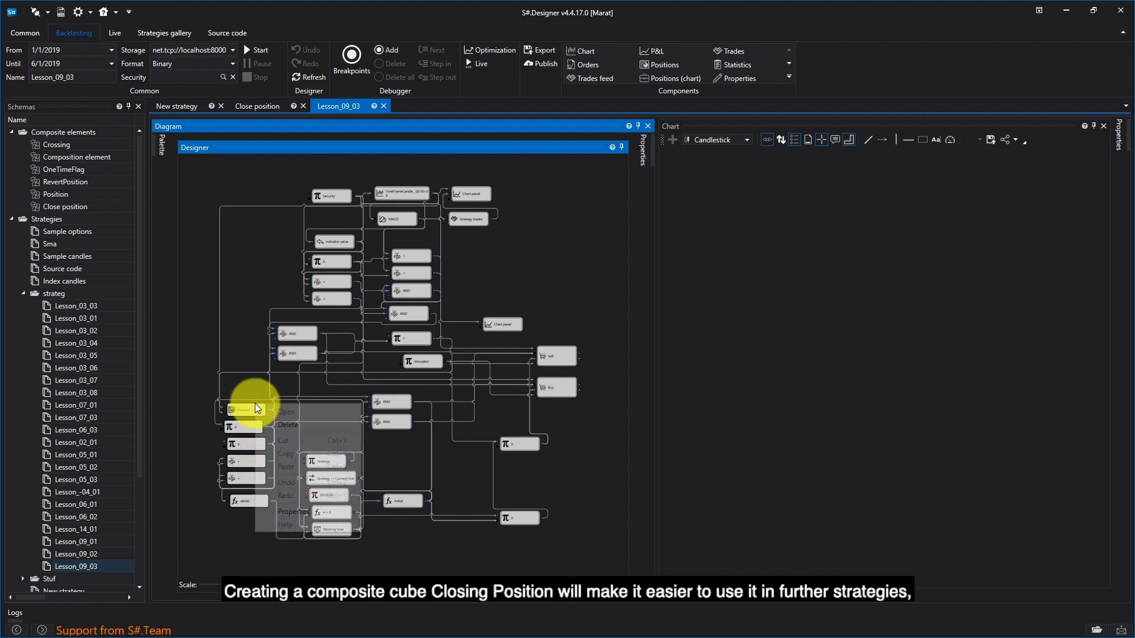
{"action": "left_click", "coordinate": [285, 454]}
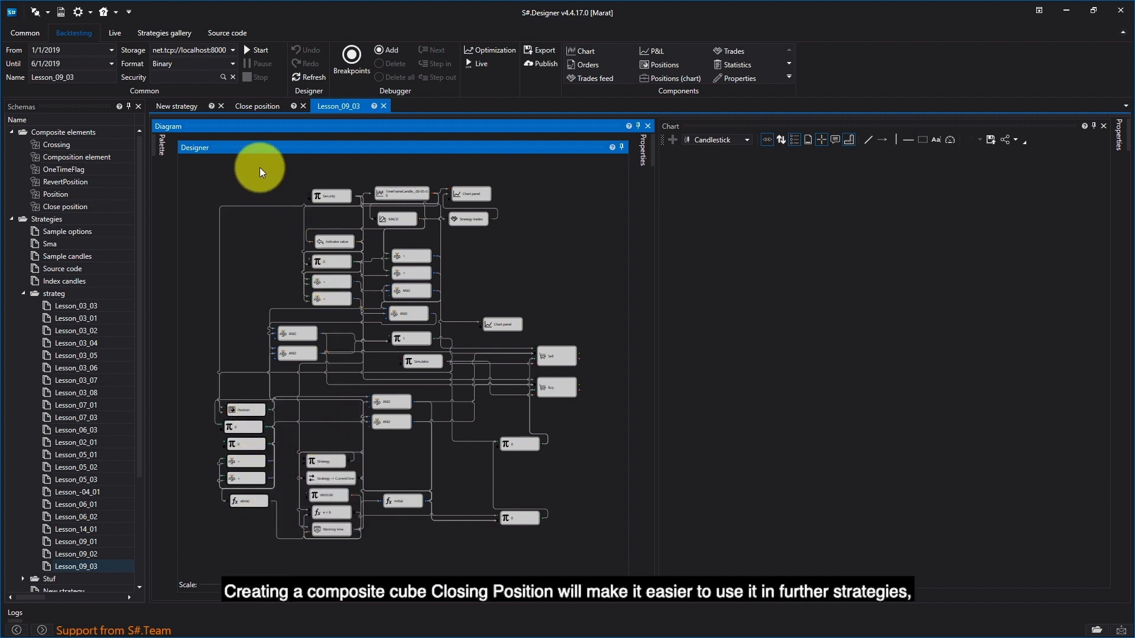
- Paste the copied position-closing cubes into the Close position composite element
{"action": "left_click", "coordinate": [258, 108]}
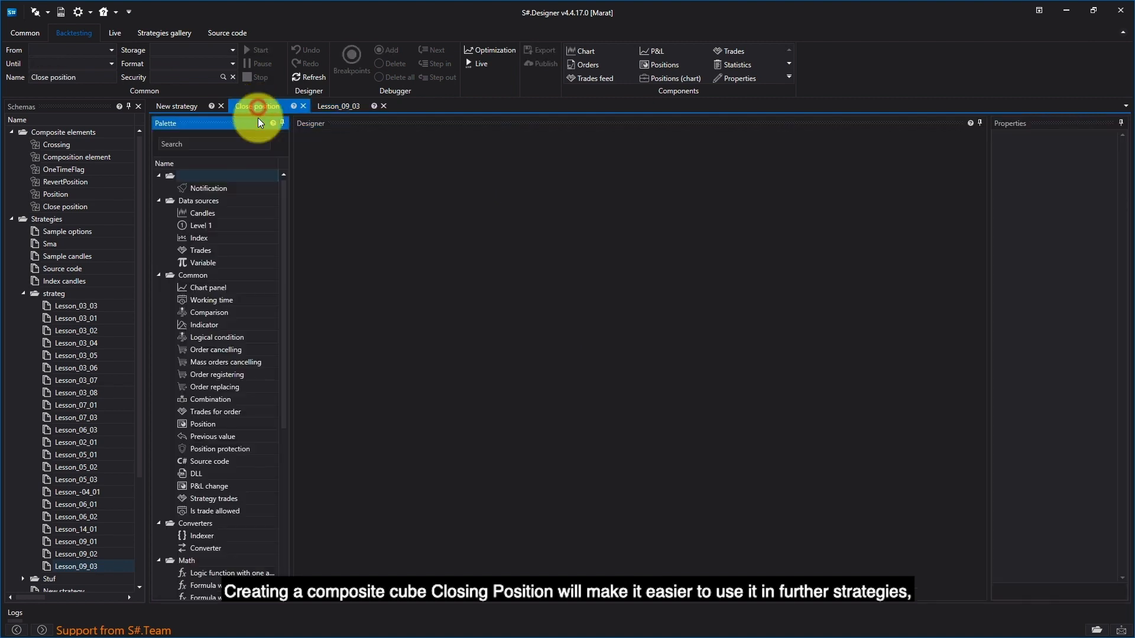
{"action": "right_click", "coordinate": [391, 309]}
{"action": "left_click", "coordinate": [422, 344]}
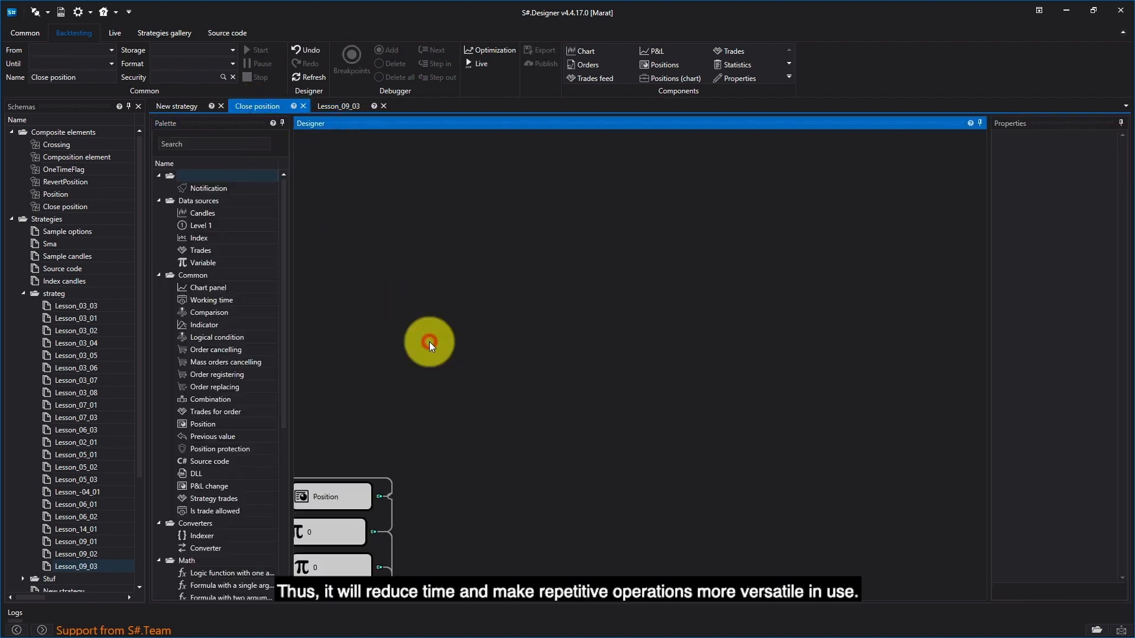
{"action": "left_click_drag", "start_coordinate": [407, 348], "coordinate": [488, 271]}
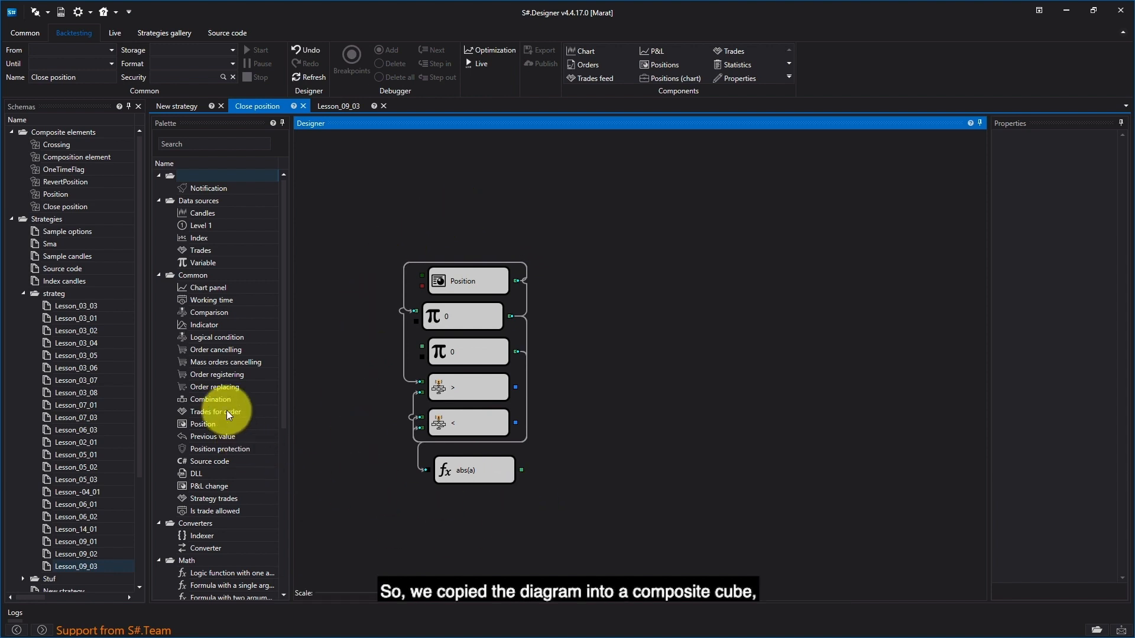
- Add two Order registering cubes, one above the other, to the right of the pasted cubes
{"action": "left_click_drag", "start_coordinate": [203, 374], "coordinate": [662, 244]}
{"action": "left_click_drag", "start_coordinate": [190, 373], "coordinate": [666, 321]}
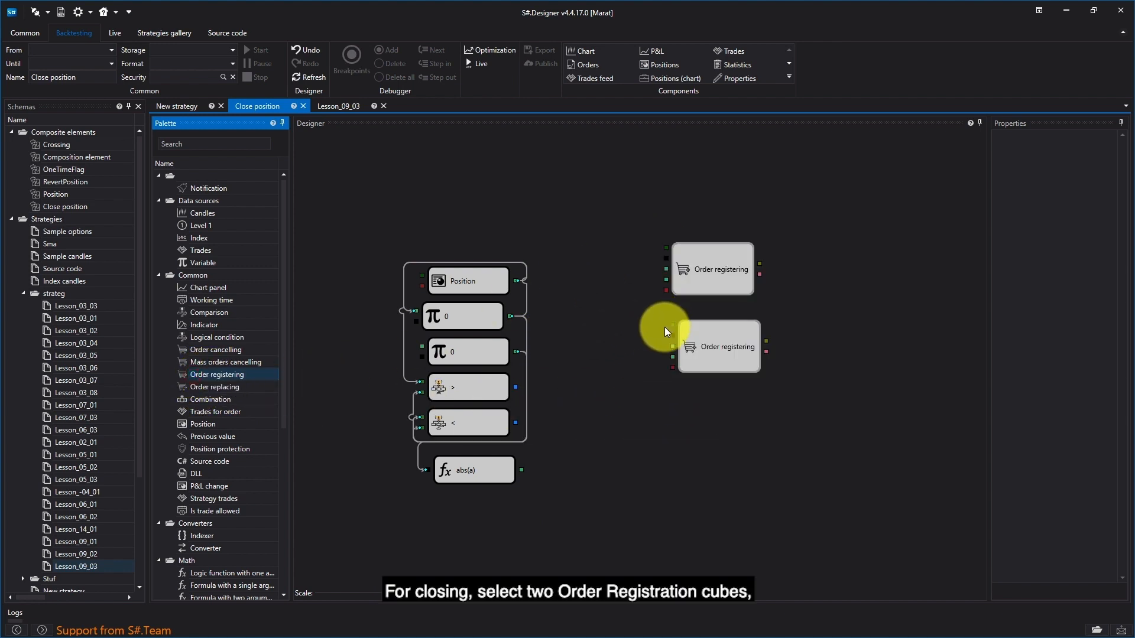
{"action": "left_click", "coordinate": [704, 436]}
- Set the direction of the upper Order registering cube to Buy and of the lower one to Sell
{"action": "right_click", "coordinate": [754, 303]}
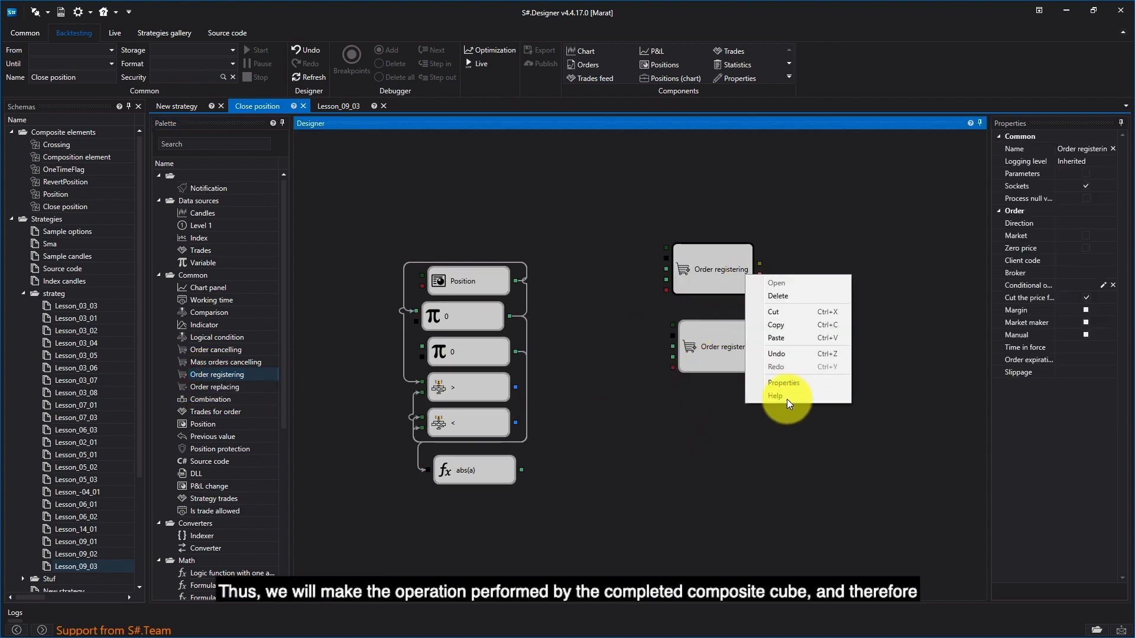
{"action": "left_click", "coordinate": [793, 380]}
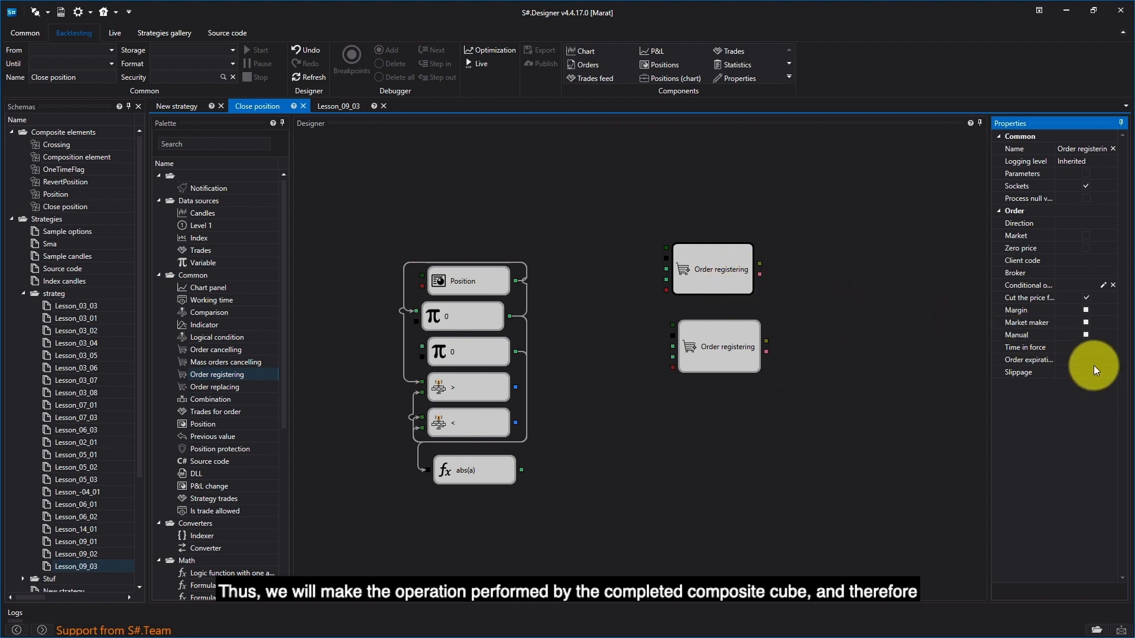
{"action": "left_click", "coordinate": [1114, 225]}
{"action": "left_click", "coordinate": [1091, 236]}
{"action": "left_click", "coordinate": [875, 300]}
{"action": "left_click", "coordinate": [754, 347]}
{"action": "left_click", "coordinate": [1105, 224]}
{"action": "left_click", "coordinate": [1087, 251]}
{"action": "left_click", "coordinate": [846, 347]}
- Align the Sell cube under Buy and connect the abs(a) output to the fourth input of both order cubes
{"action": "left_click_drag", "start_coordinate": [737, 346], "coordinate": [732, 342]}
{"action": "left_click_drag", "start_coordinate": [522, 470], "coordinate": [664, 279]}
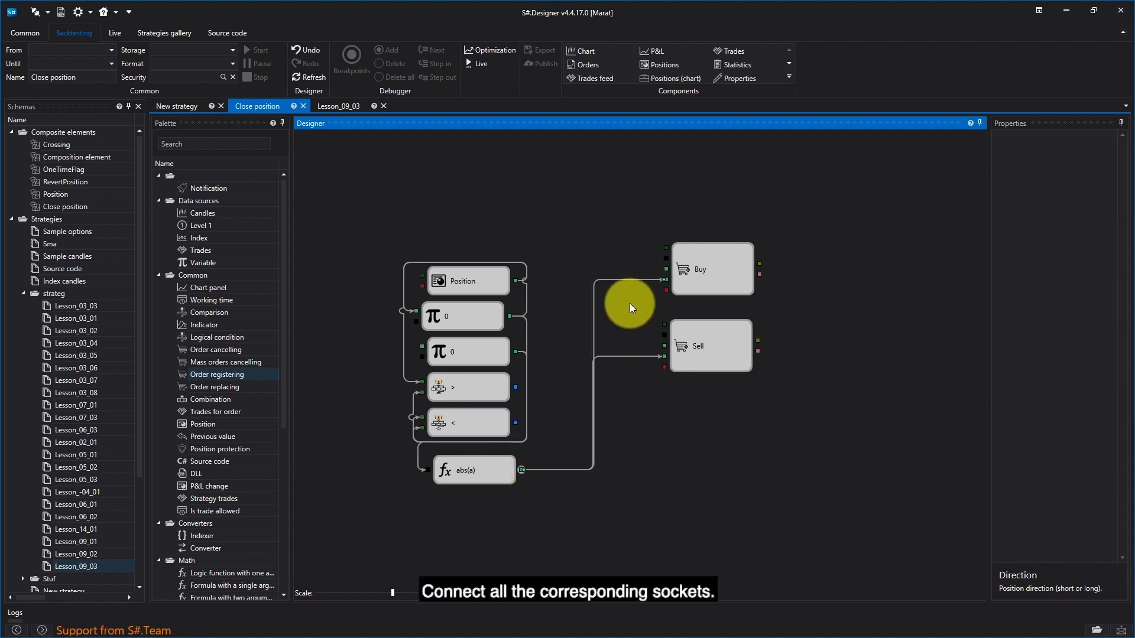
{"action": "left_click_drag", "start_coordinate": [515, 388], "coordinate": [664, 259]}
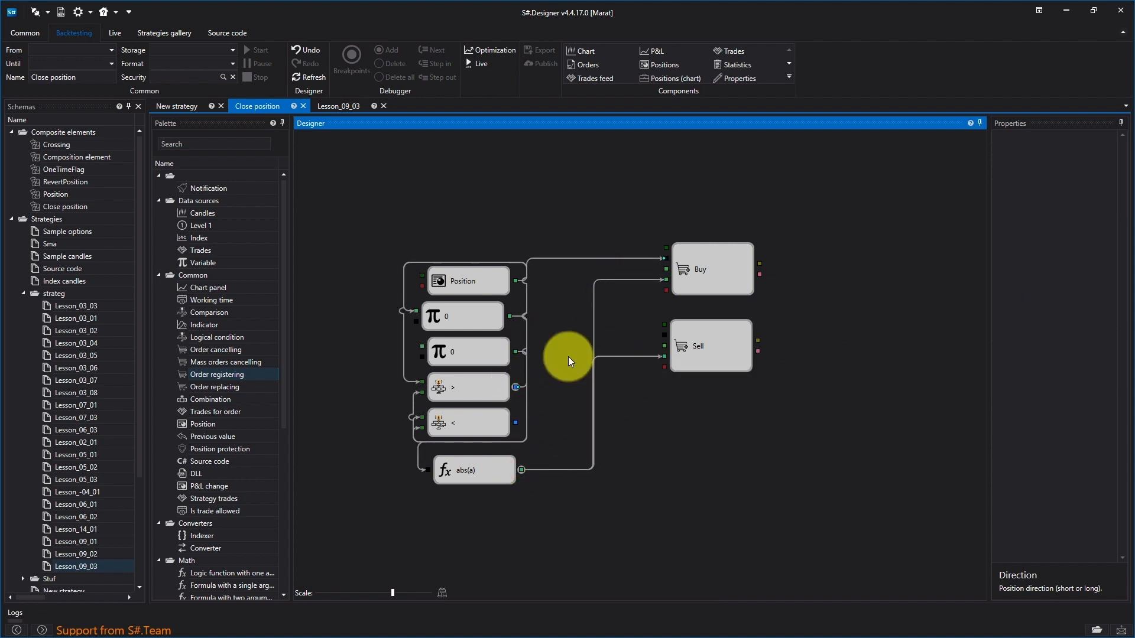
{"action": "left_click", "coordinate": [590, 258]}
{"action": "key", "text": "Delete"}
- Connect the > comparison to the second input of Sell and the < comparison to the second input of Buy
{"action": "left_click_drag", "start_coordinate": [510, 385], "coordinate": [664, 336]}
{"action": "left_click_drag", "start_coordinate": [516, 422], "coordinate": [664, 259]}
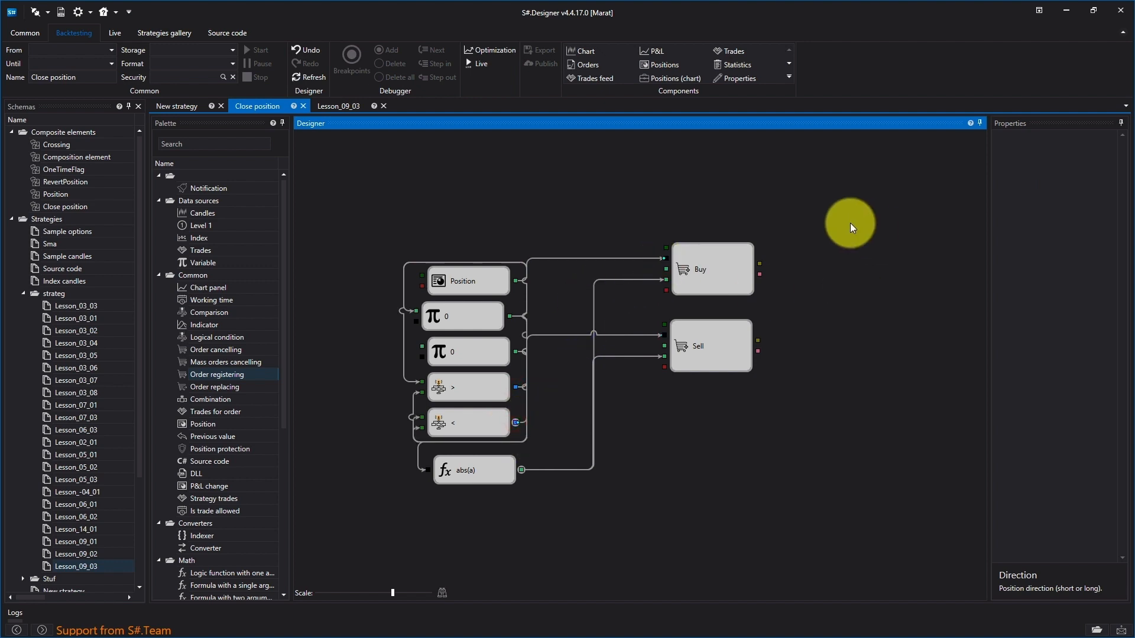
{"action": "left_click_drag", "start_coordinate": [480, 464], "coordinate": [480, 458]}
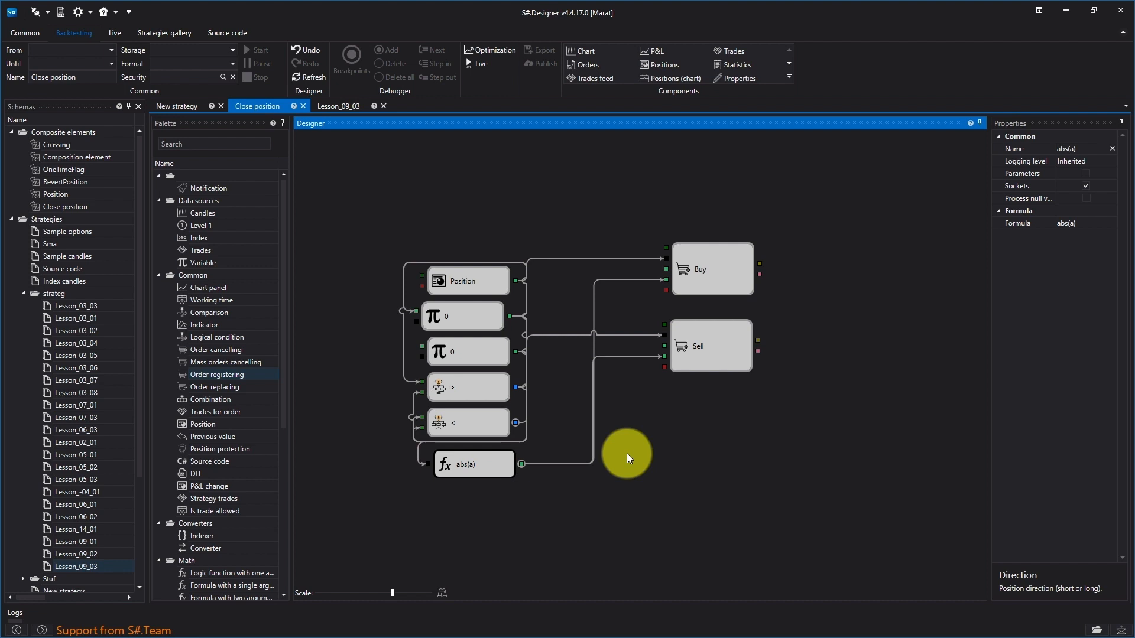
{"action": "left_click", "coordinate": [376, 212]}
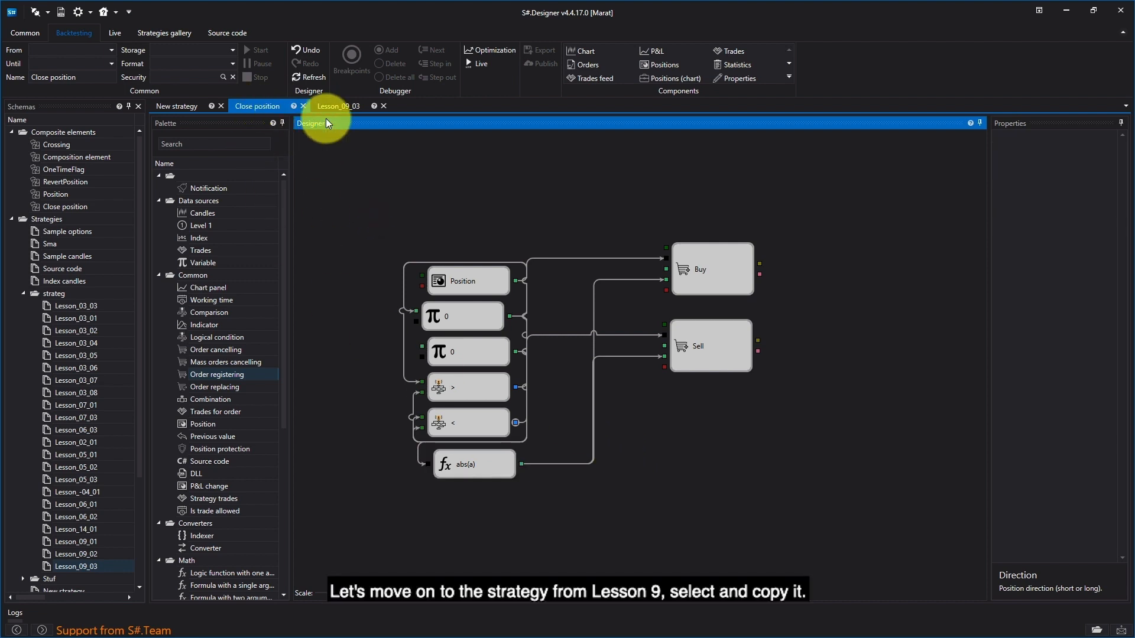
- Return to the Lesson_09_03 strategy and copy its entire diagram
{"action": "left_click", "coordinate": [340, 106]}
{"action": "left_click", "coordinate": [616, 168]}
{"action": "left_click_drag", "start_coordinate": [184, 580], "coordinate": [186, 579]}
{"action": "right_click", "coordinate": [247, 459]}
{"action": "left_click", "coordinate": [279, 512]}
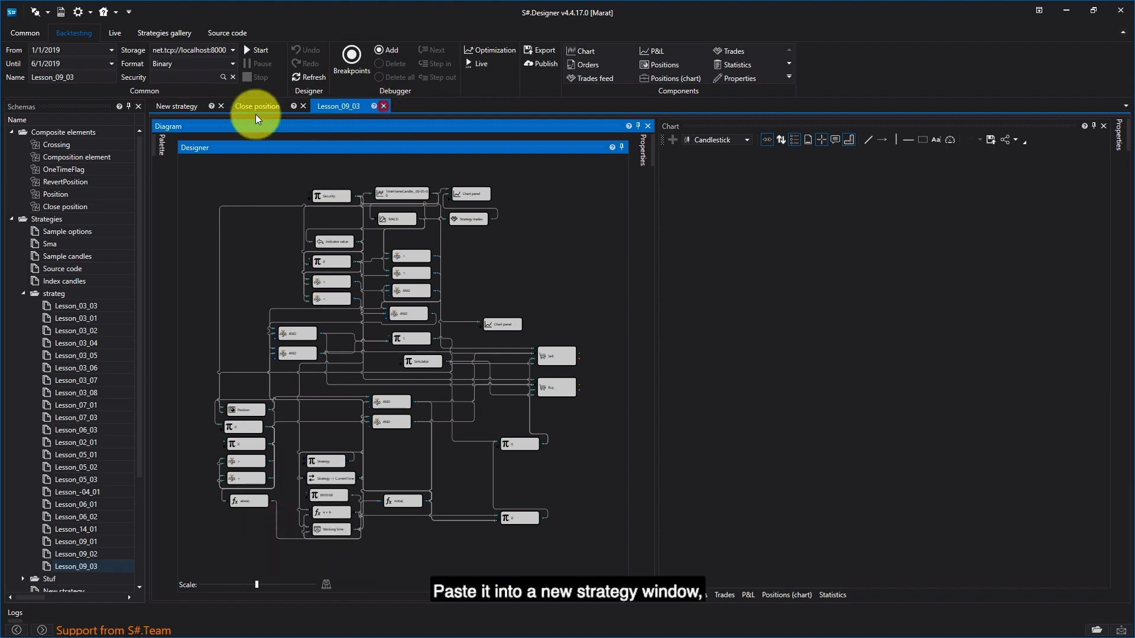
- Close Lesson_09_03 and paste the copied diagram into the empty New strategy
{"action": "left_click", "coordinate": [384, 106]}
{"action": "left_click", "coordinate": [178, 105]}
{"action": "right_click", "coordinate": [353, 390]}
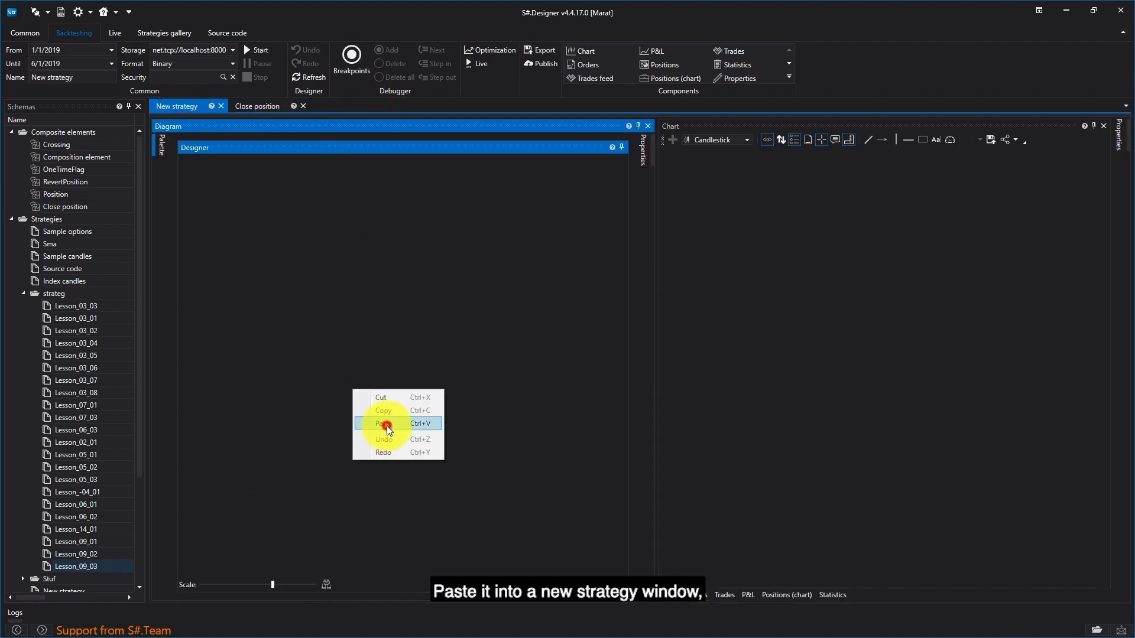
{"action": "left_click", "coordinate": [387, 426]}
- Delete the position-closing branch, from the Position cube down to abs(a), from the New strategy diagram
{"action": "left_click_drag", "start_coordinate": [272, 584], "coordinate": [258, 586]}
{"action": "left_click_drag", "start_coordinate": [183, 389], "coordinate": [269, 543]}
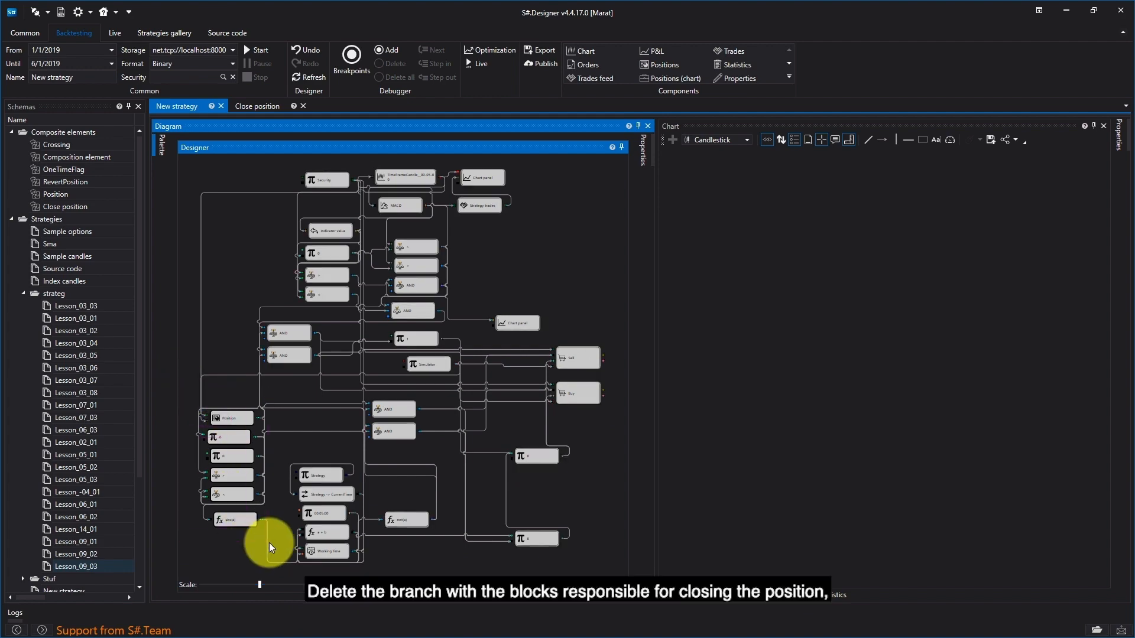
{"action": "key", "text": "Delete"}
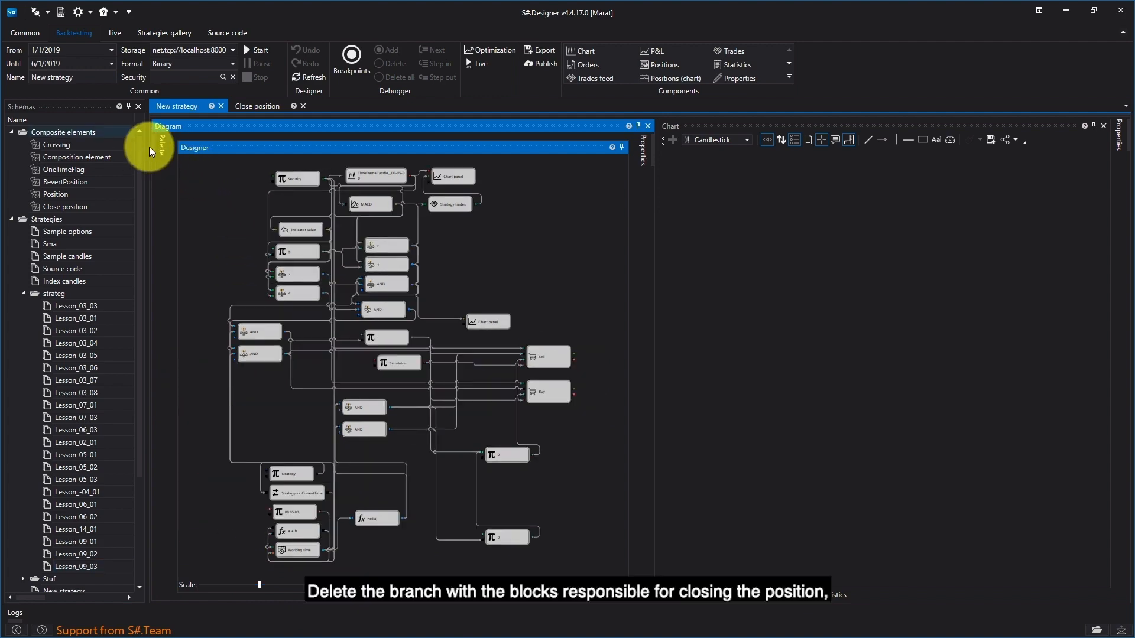
- Add the Close position composite cube to the New strategy diagram where the deleted branch was
{"action": "left_click", "coordinate": [152, 148]}
{"action": "scroll", "coordinate": [253, 485], "scroll_direction": "down", "scroll_amount": 5}
{"action": "scroll", "coordinate": [257, 499], "scroll_direction": "down", "scroll_amount": 2}
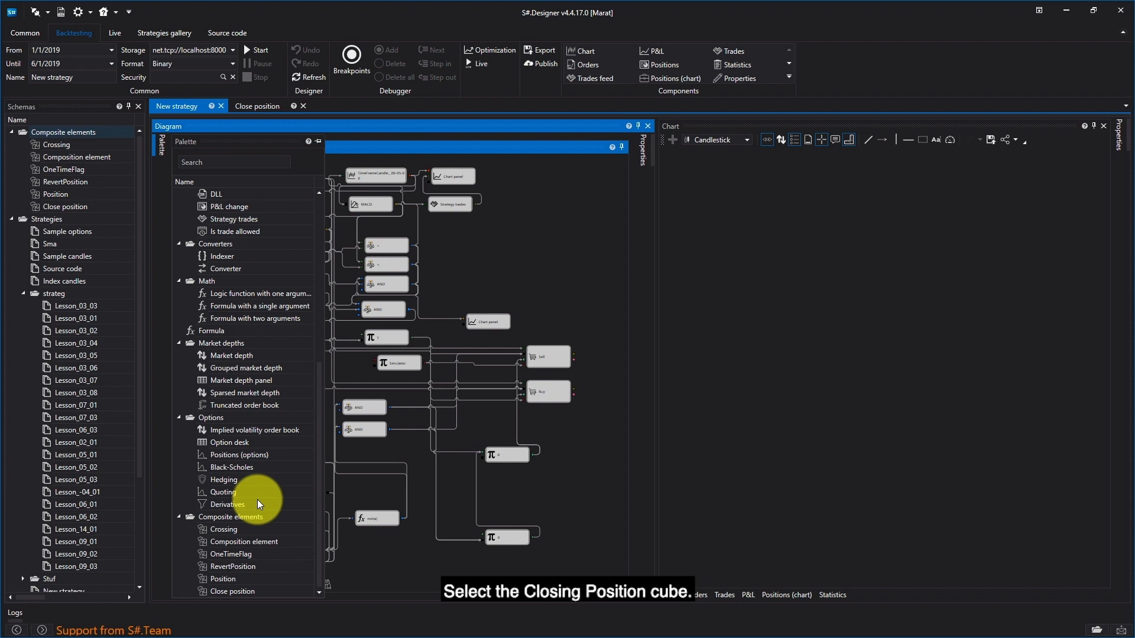
{"action": "left_click", "coordinate": [246, 593]}
{"action": "left_click_drag", "start_coordinate": [246, 592], "coordinate": [214, 499]}
{"action": "left_click", "coordinate": [590, 521]}
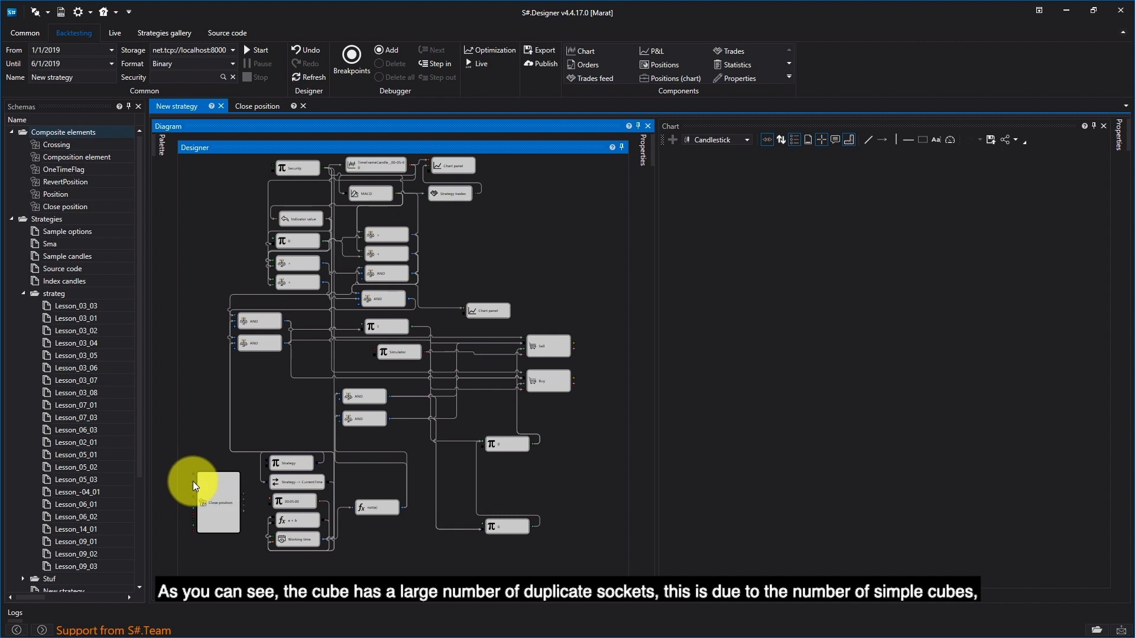
{"action": "left_click_drag", "start_coordinate": [210, 507], "coordinate": [219, 510]}
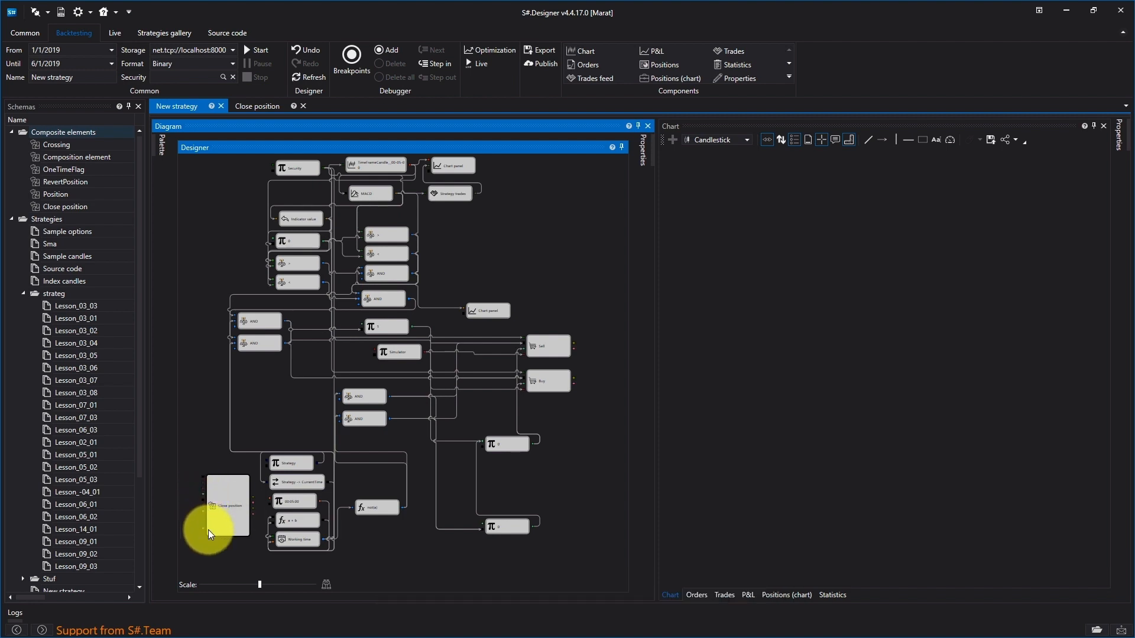
- Go back to the Close position diagram and shift all its cubes together to the right
{"action": "left_click", "coordinate": [265, 105]}
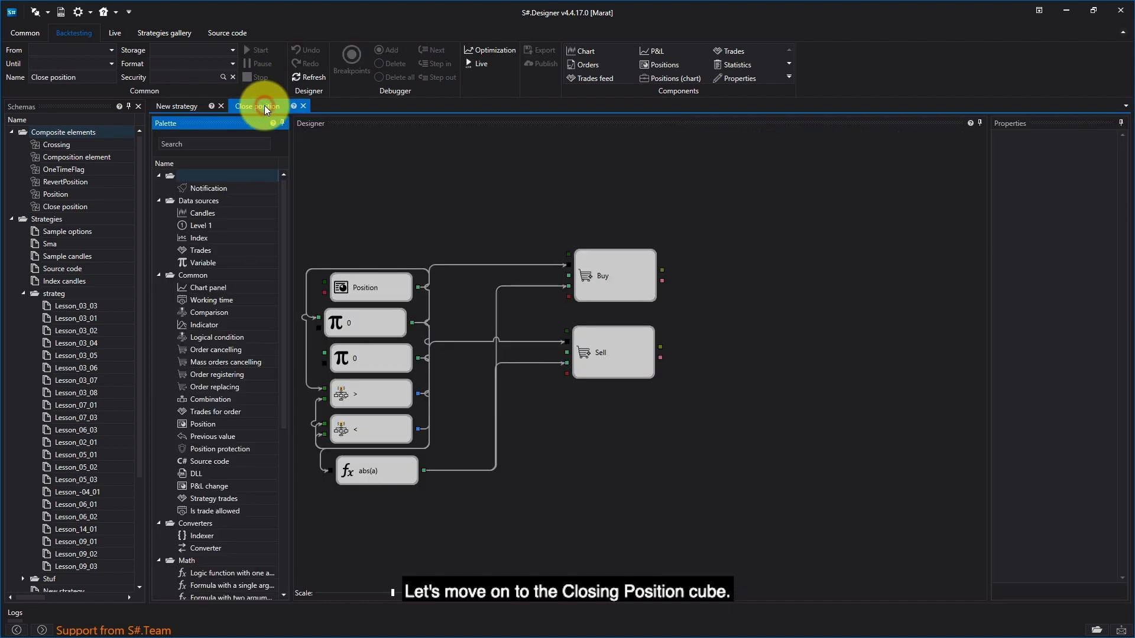
{"action": "left_click", "coordinate": [658, 398]}
{"action": "left_click_drag", "start_coordinate": [784, 229], "coordinate": [375, 491]}
{"action": "left_click_drag", "start_coordinate": [628, 278], "coordinate": [739, 278]}
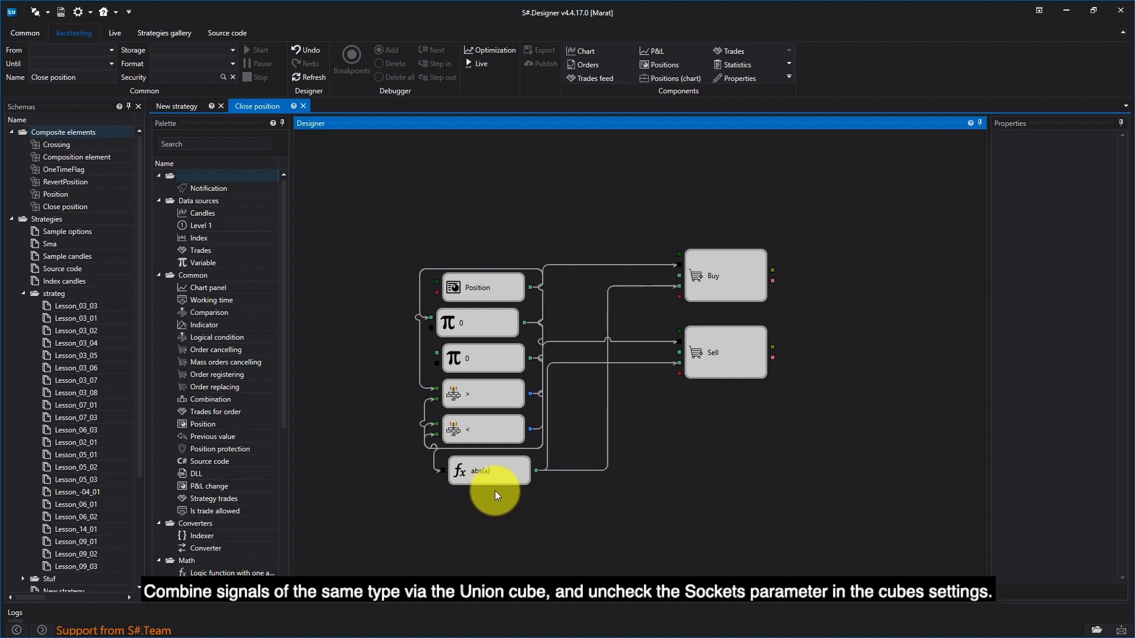
- Disable the Sockets property of the constant 0 Variable cube located directly above the > comparison
{"action": "left_click", "coordinate": [491, 364]}
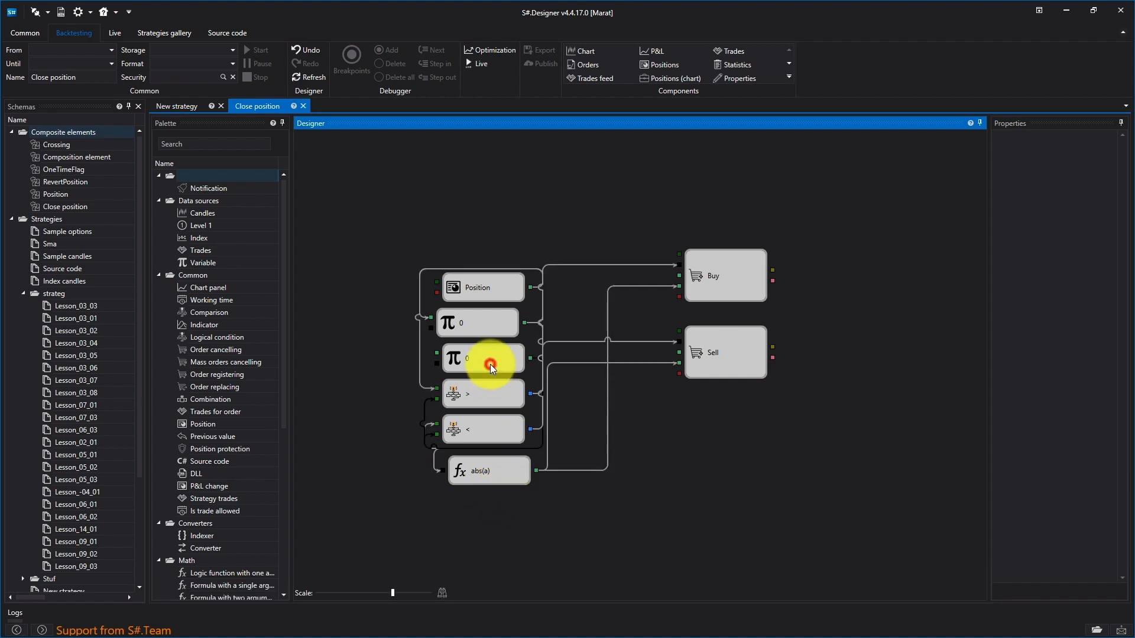
{"action": "right_click", "coordinate": [491, 364]}
{"action": "left_click", "coordinate": [873, 492]}
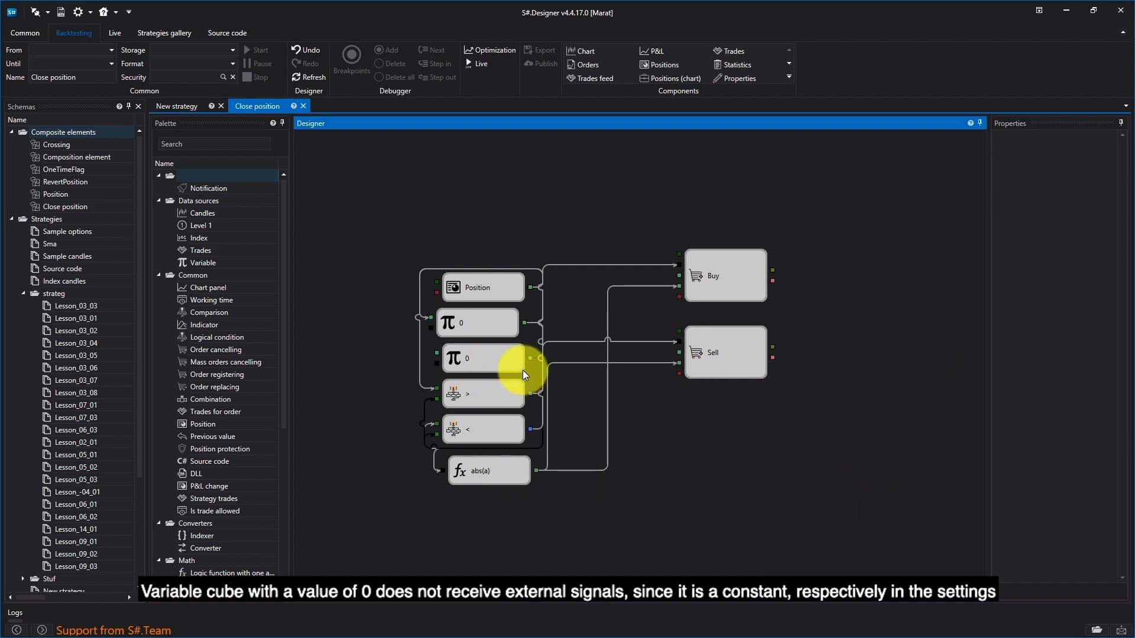
{"action": "left_click", "coordinate": [523, 370]}
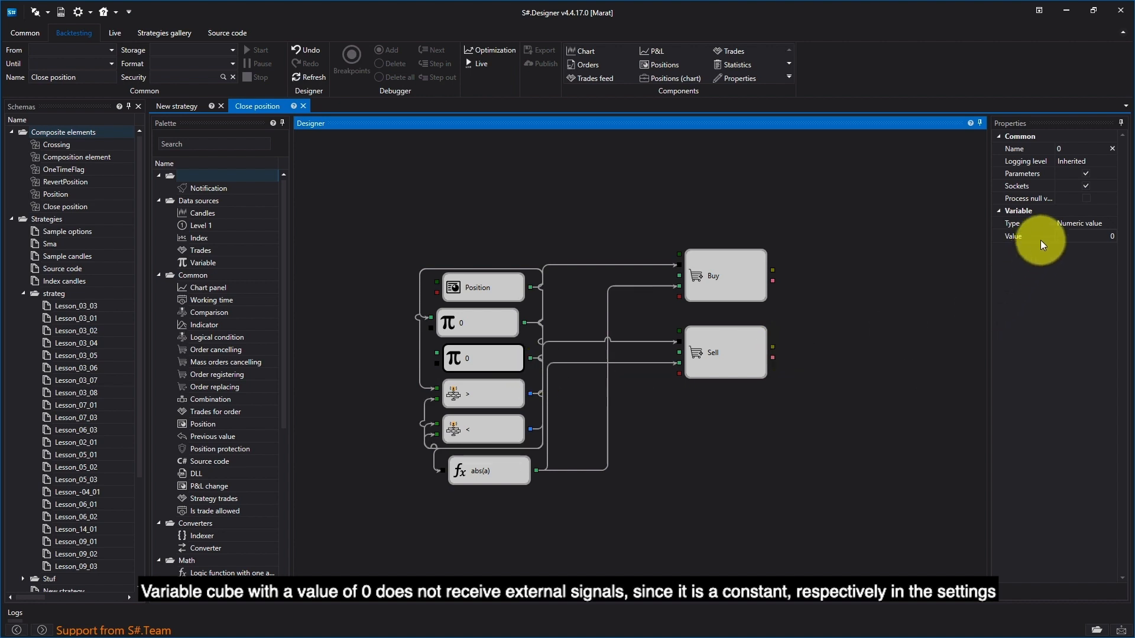
{"action": "left_click", "coordinate": [1085, 185]}
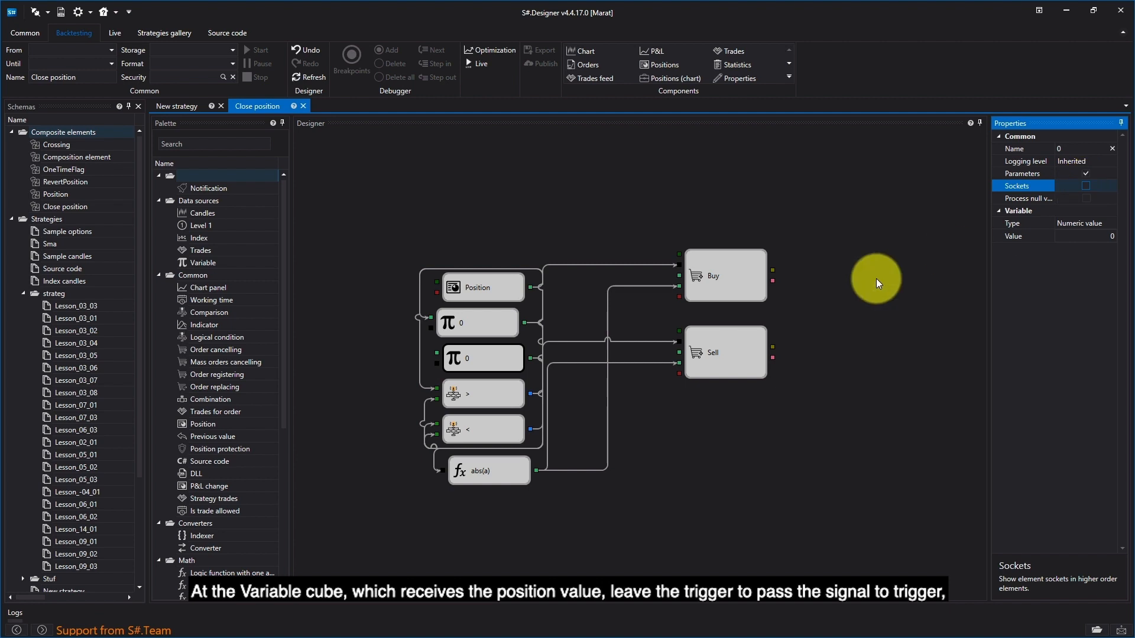
{"action": "left_click", "coordinate": [686, 454]}
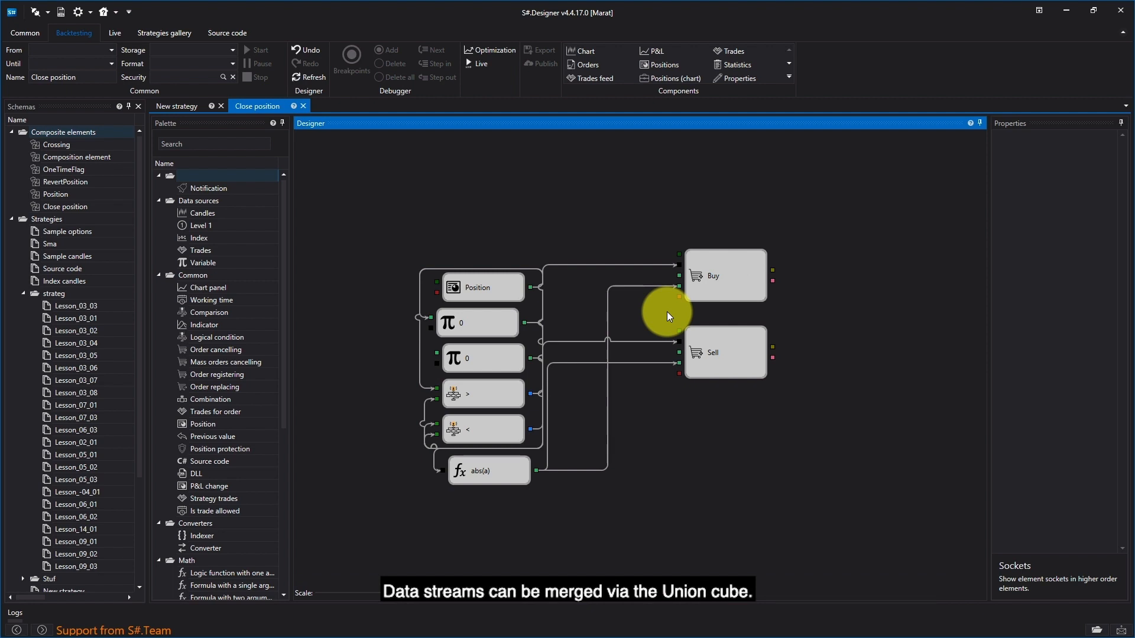
- Add a Combination cube above the Position cube and set its data type to Instrument
{"action": "left_click", "coordinate": [195, 399]}
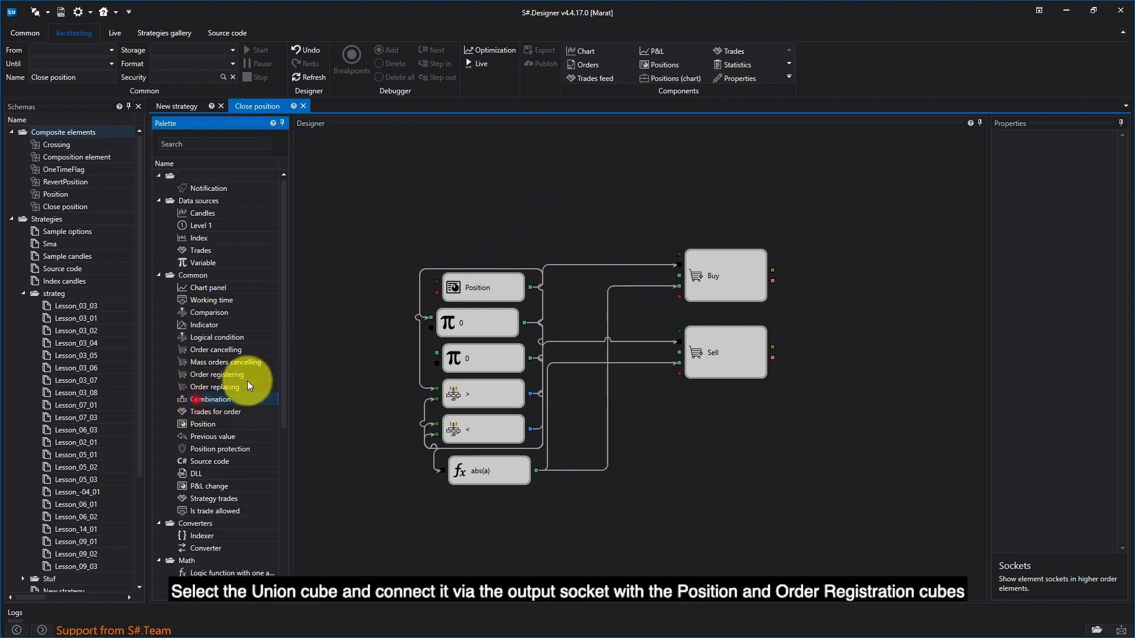
{"action": "left_click_drag", "start_coordinate": [248, 384], "coordinate": [525, 166]}
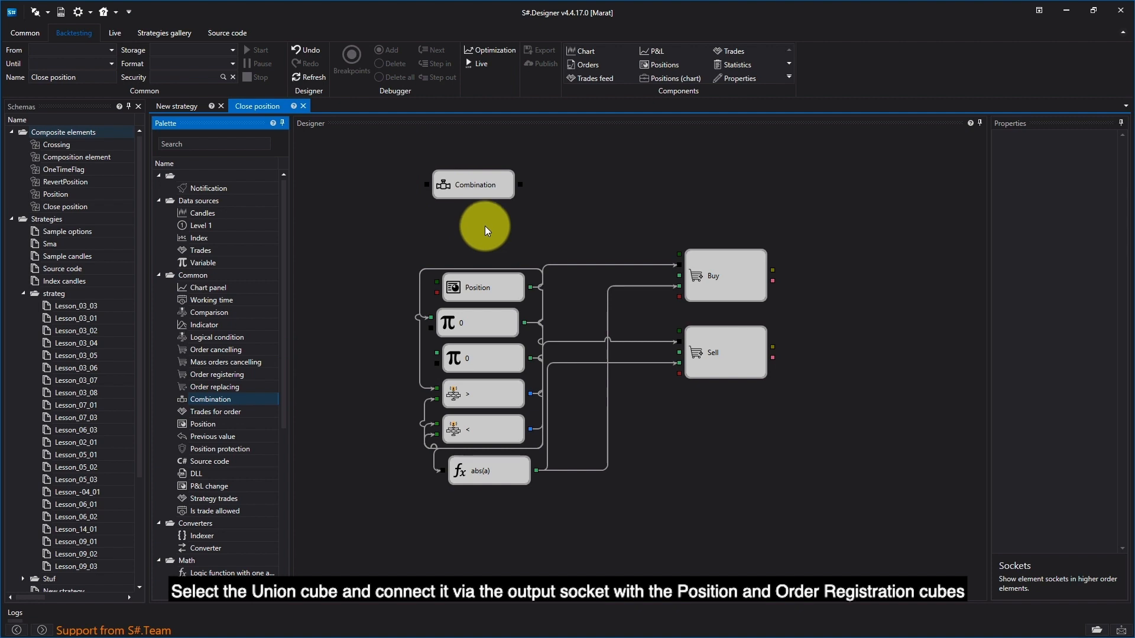
{"action": "left_click", "coordinate": [497, 184]}
{"action": "right_click", "coordinate": [496, 185]}
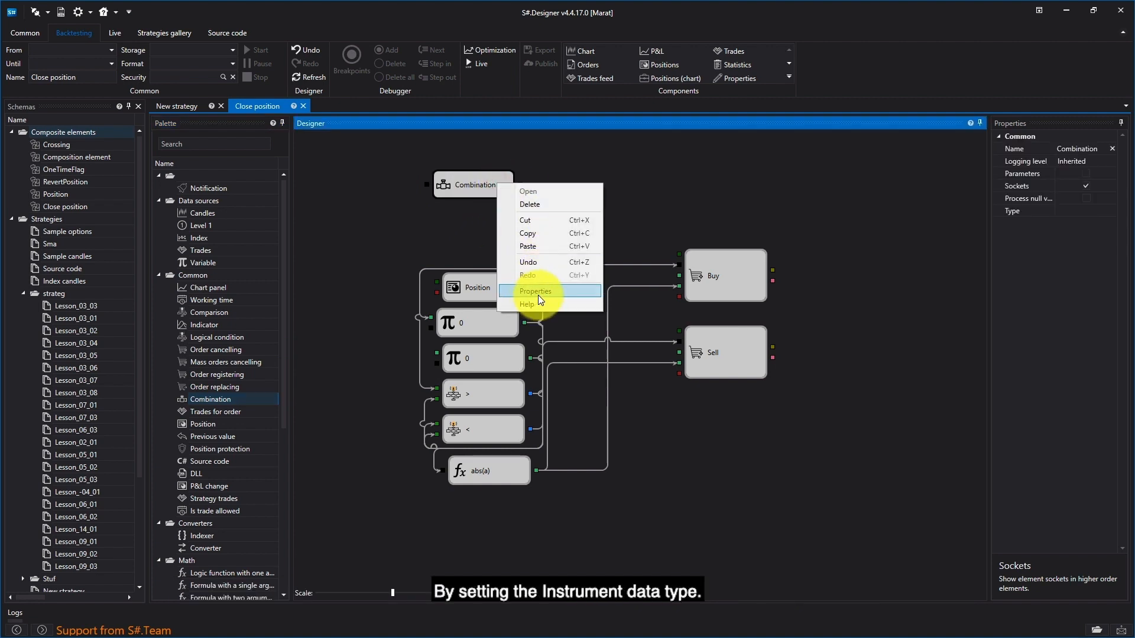
{"action": "left_click", "coordinate": [575, 285]}
{"action": "left_click", "coordinate": [1105, 214]}
{"action": "left_click", "coordinate": [1111, 212]}
{"action": "left_click", "coordinate": [1095, 238]}
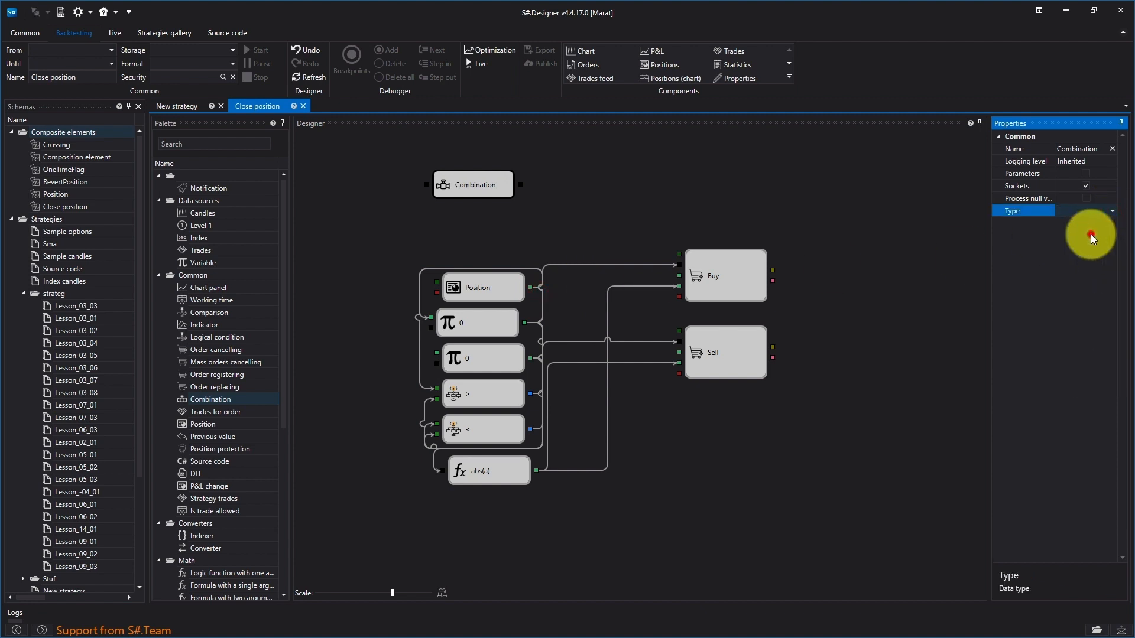
- Connect the Security Combination cube's output to the instrument inputs of the Position, Buy and Sell cubes
{"action": "left_click_drag", "start_coordinate": [521, 185], "coordinate": [436, 282]}
{"action": "left_click_drag", "start_coordinate": [520, 184], "coordinate": [678, 332]}
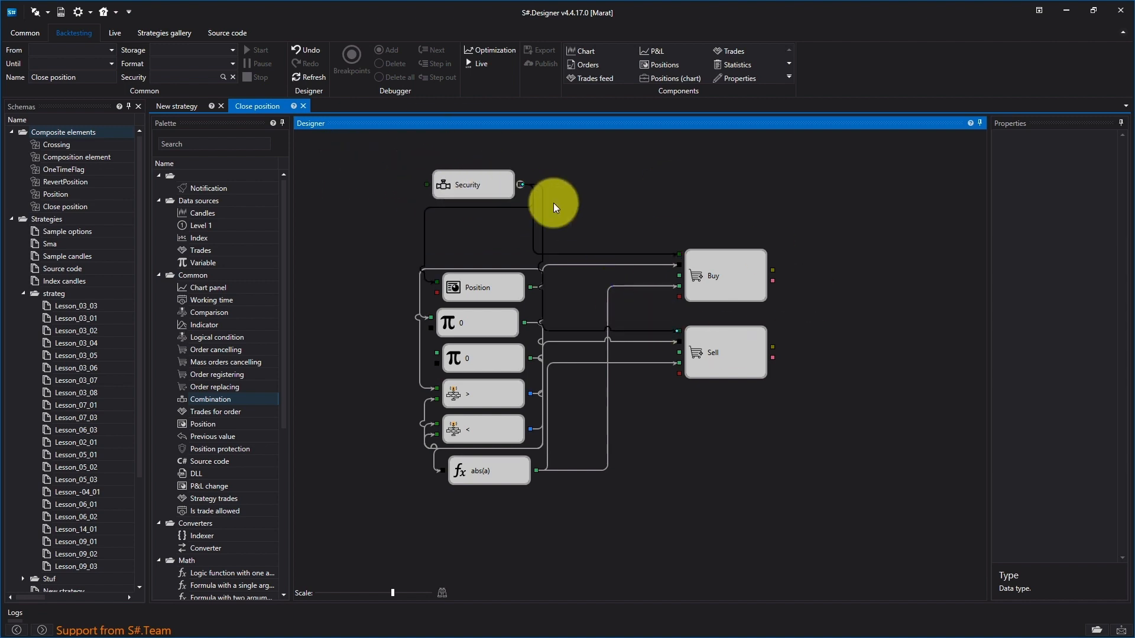
- Add a second Combination cube beside the Security one and set its data type to Portfolio
{"action": "left_click_drag", "start_coordinate": [210, 399], "coordinate": [635, 194]}
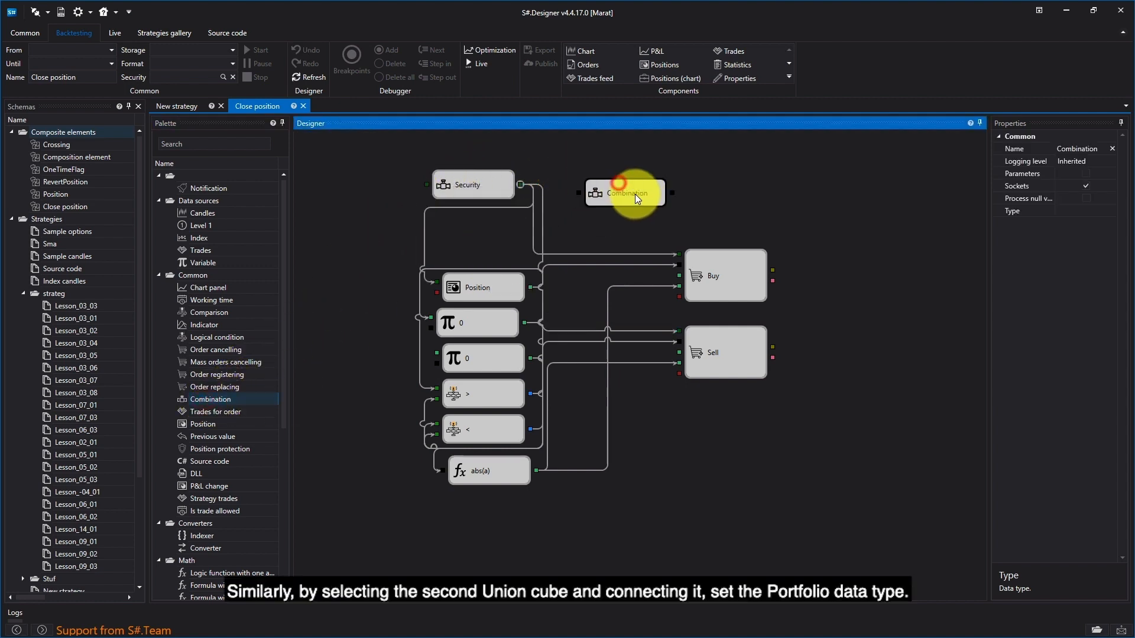
{"action": "left_click", "coordinate": [1064, 211]}
{"action": "left_click", "coordinate": [1112, 211]}
{"action": "left_click", "coordinate": [1071, 380]}
{"action": "left_click", "coordinate": [736, 200]}
- Connect the Portfolio cube to the portfolio inputs of Buy, Sell and Position, and place it above the Security cube
{"action": "left_click_drag", "start_coordinate": [678, 187], "coordinate": [679, 297]}
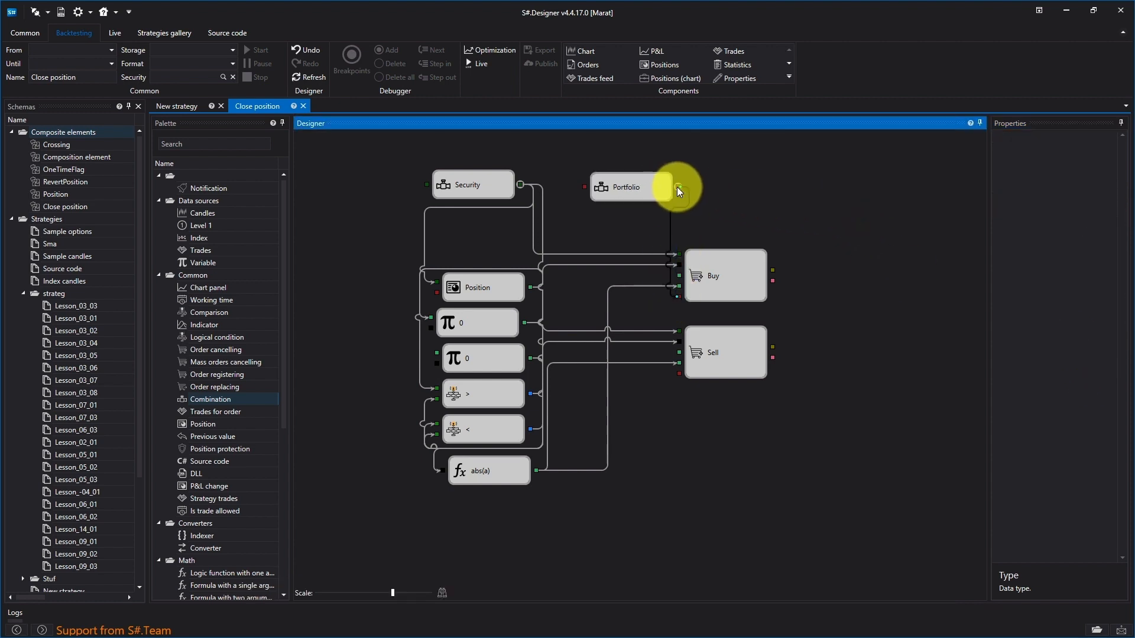
{"action": "left_click_drag", "start_coordinate": [676, 186], "coordinate": [678, 374]}
{"action": "left_click_drag", "start_coordinate": [679, 187], "coordinate": [436, 292]}
{"action": "left_click_drag", "start_coordinate": [625, 183], "coordinate": [468, 153]}
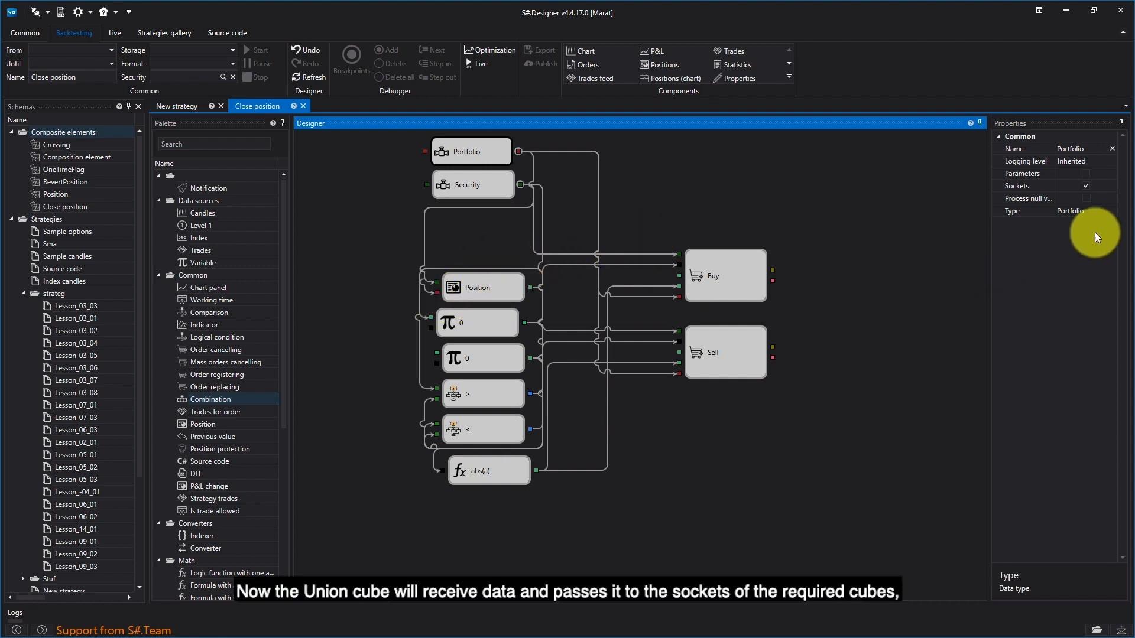
- Disable the Sockets property of the Position cube and align the abs(a) cube with the column above it
{"action": "left_click", "coordinate": [521, 288]}
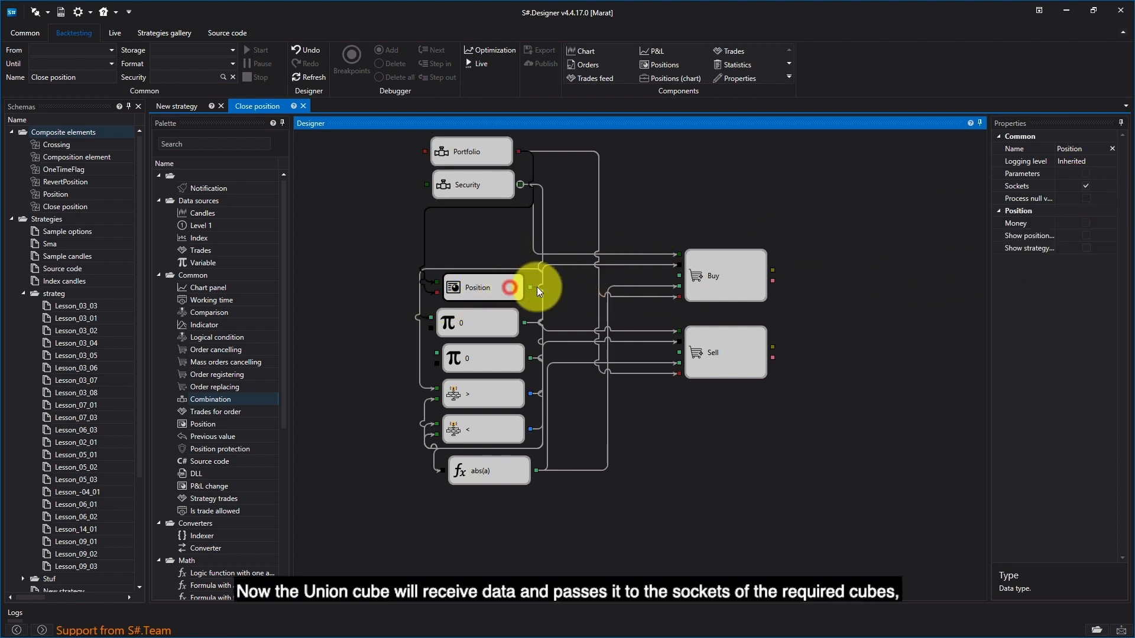
{"action": "left_click", "coordinate": [1086, 186]}
{"action": "left_click", "coordinate": [796, 210]}
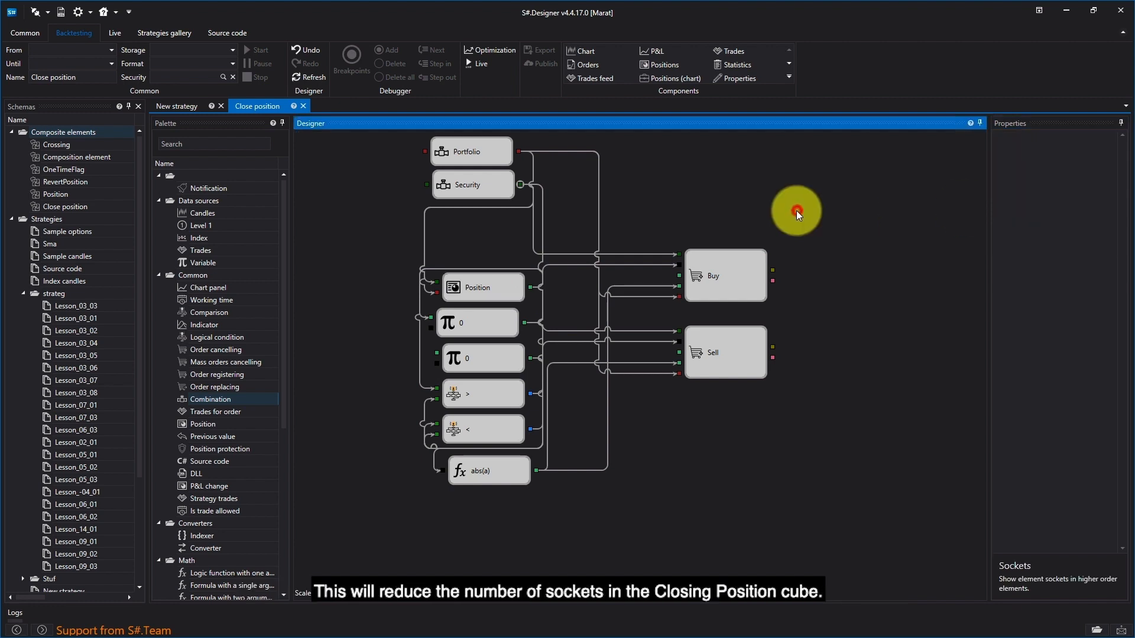
{"action": "left_click_drag", "start_coordinate": [514, 470], "coordinate": [509, 463]}
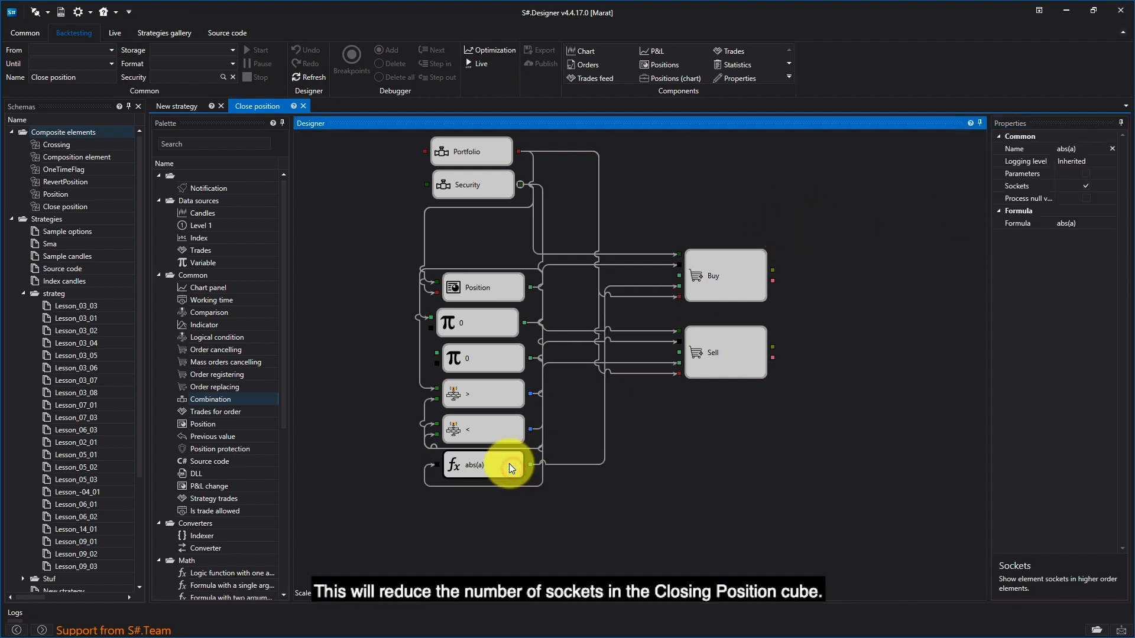
- Go to the New strategy diagram and refresh it to update the Close position cube's sockets
{"action": "left_click", "coordinate": [179, 102]}
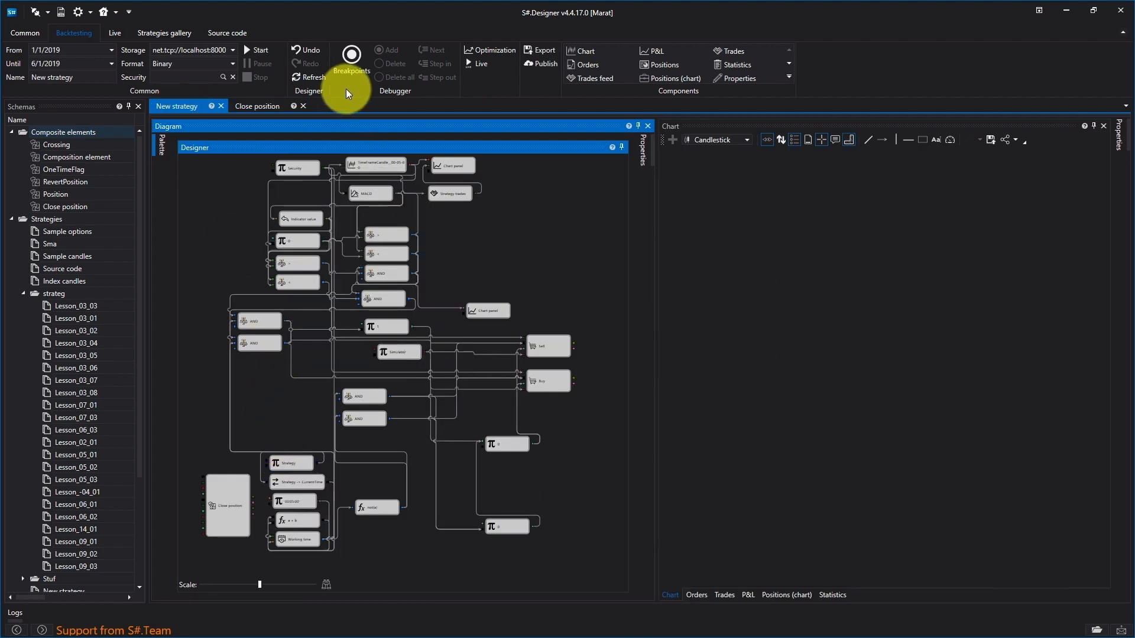
{"action": "left_click", "coordinate": [296, 77]}
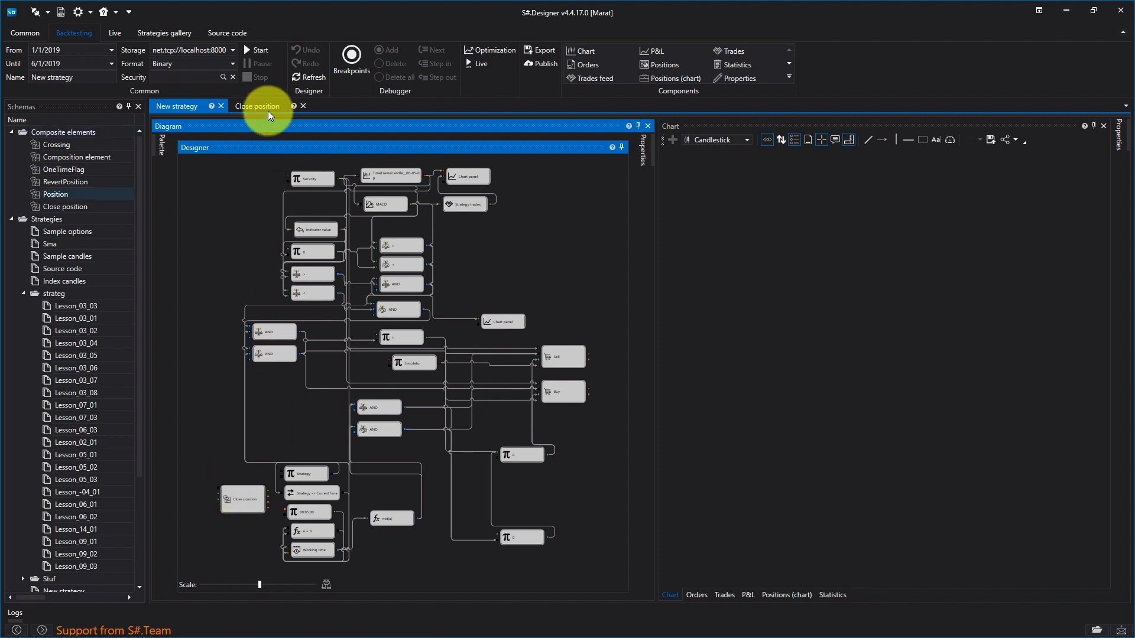
- Add a third Combination cube below Security in the Close position diagram and set its data type to Numeric value
{"action": "left_click", "coordinate": [268, 111]}
{"action": "left_click_drag", "start_coordinate": [204, 399], "coordinate": [430, 207]}
{"action": "right_click", "coordinate": [503, 223]}
{"action": "left_click", "coordinate": [542, 333]}
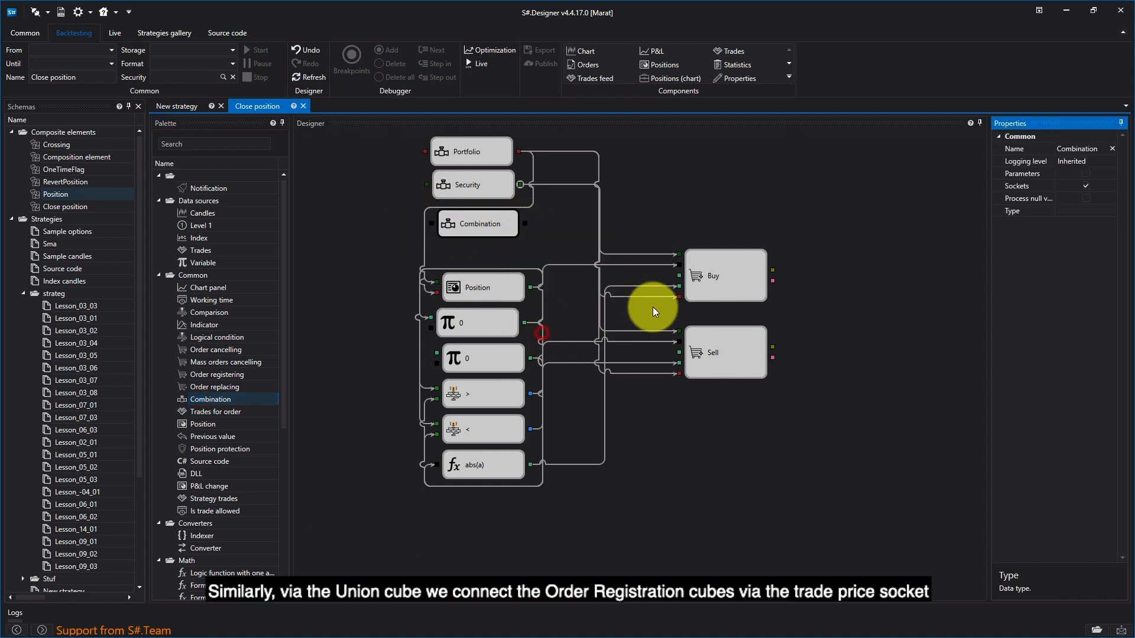
{"action": "left_click", "coordinate": [1102, 211]}
{"action": "left_click", "coordinate": [1090, 353]}
{"action": "left_click", "coordinate": [873, 199]}
- Connect the Numeric value cube to the price inputs of Buy and Sell, and disable the Sockets property of both order cubes
{"action": "mouse_move", "coordinate": [525, 223]}
{"action": "left_mouse_down"}
{"action": "mouse_move", "coordinate": [679, 277]}
{"action": "mouse_move", "coordinate": [586, 295]}
{"action": "mouse_move", "coordinate": [678, 353]}
{"action": "left_mouse_up"}
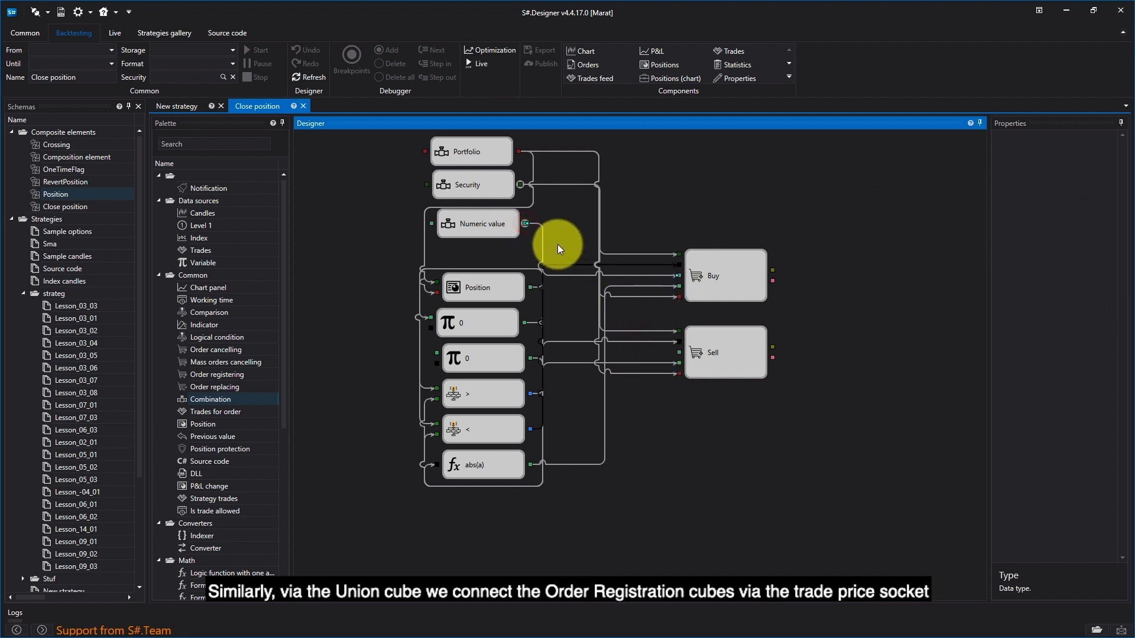
{"action": "left_click_drag", "start_coordinate": [525, 224], "coordinate": [679, 353]}
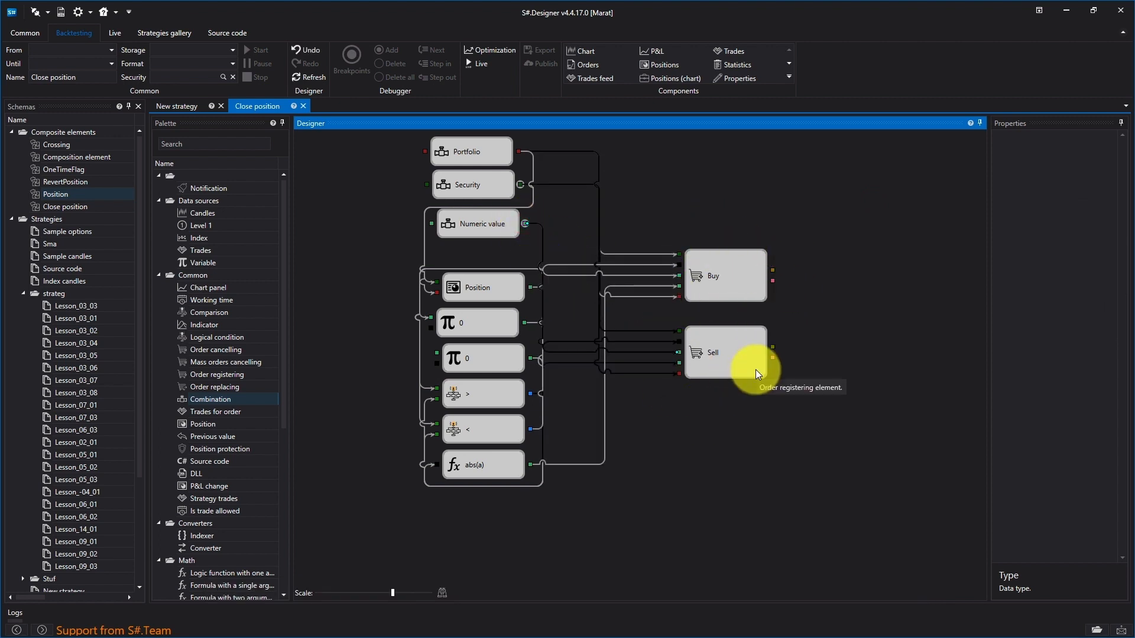
{"action": "left_click", "coordinate": [755, 292]}
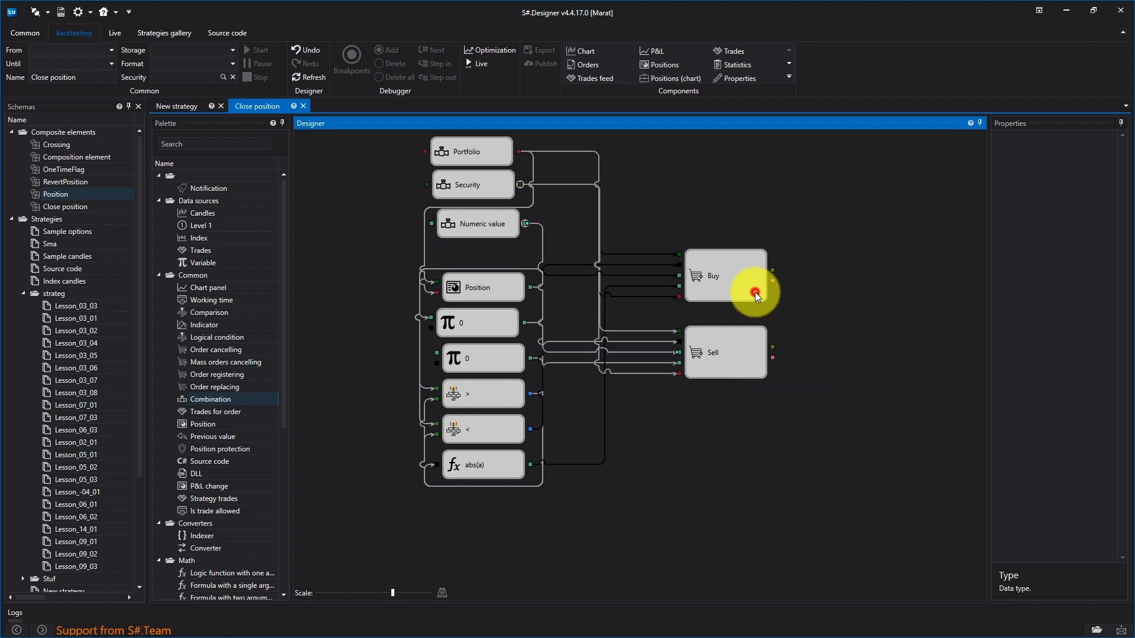
{"action": "left_click", "coordinate": [1087, 185]}
{"action": "left_click", "coordinate": [743, 350]}
{"action": "left_click", "coordinate": [1086, 185]}
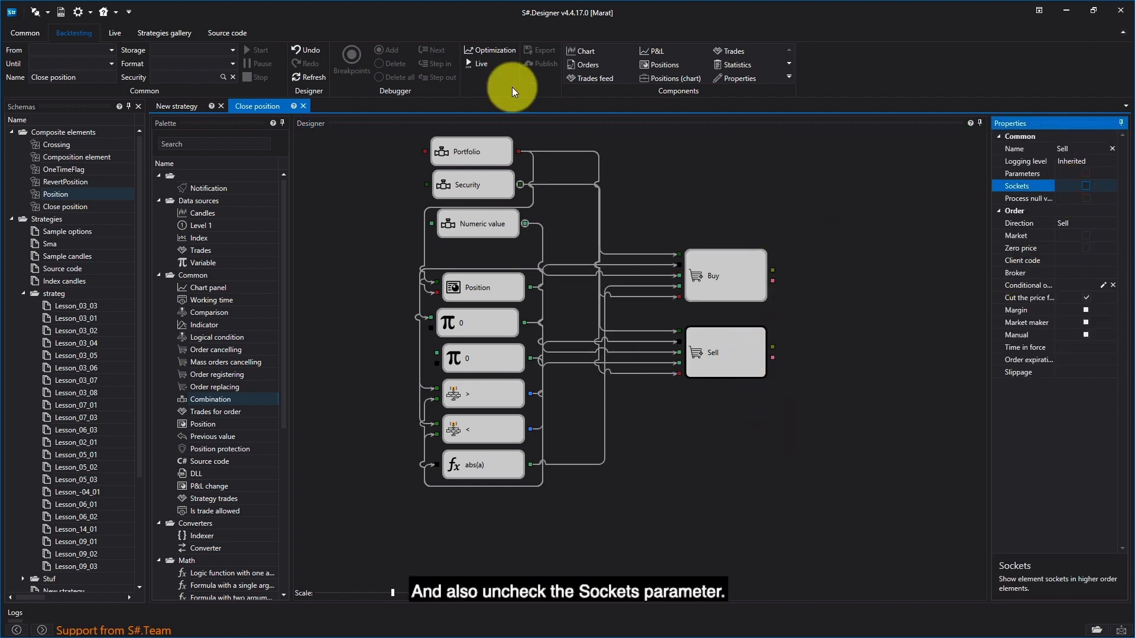
- Add a Converter cube above Close position in the New strategy diagram, with type Candles and property Closing price
{"action": "left_click", "coordinate": [186, 106]}
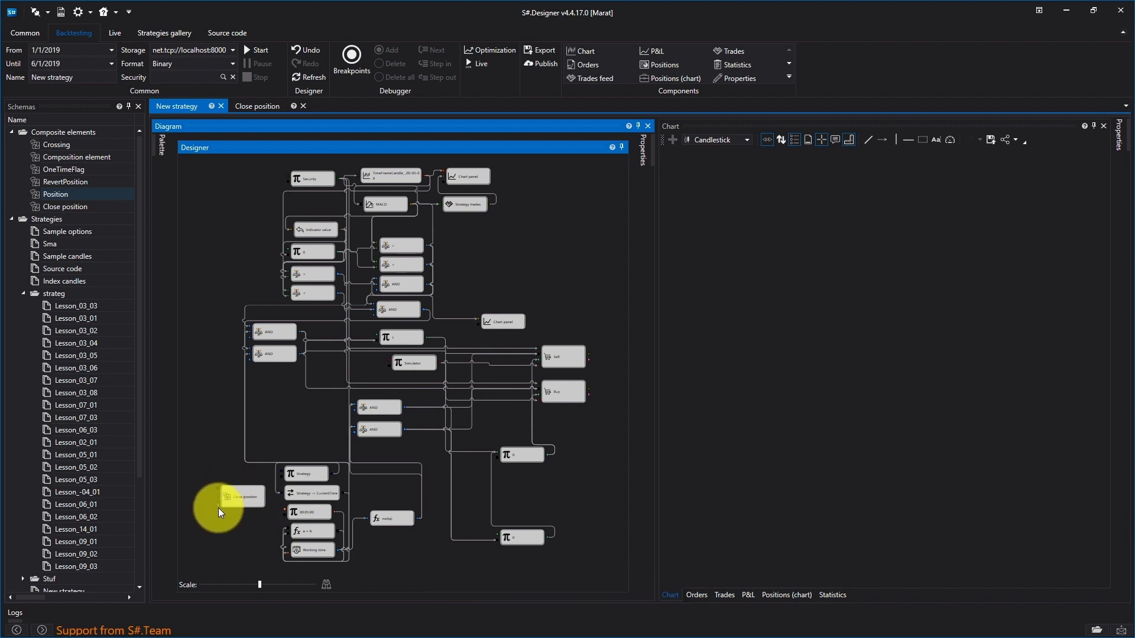
{"action": "left_click", "coordinate": [161, 145]}
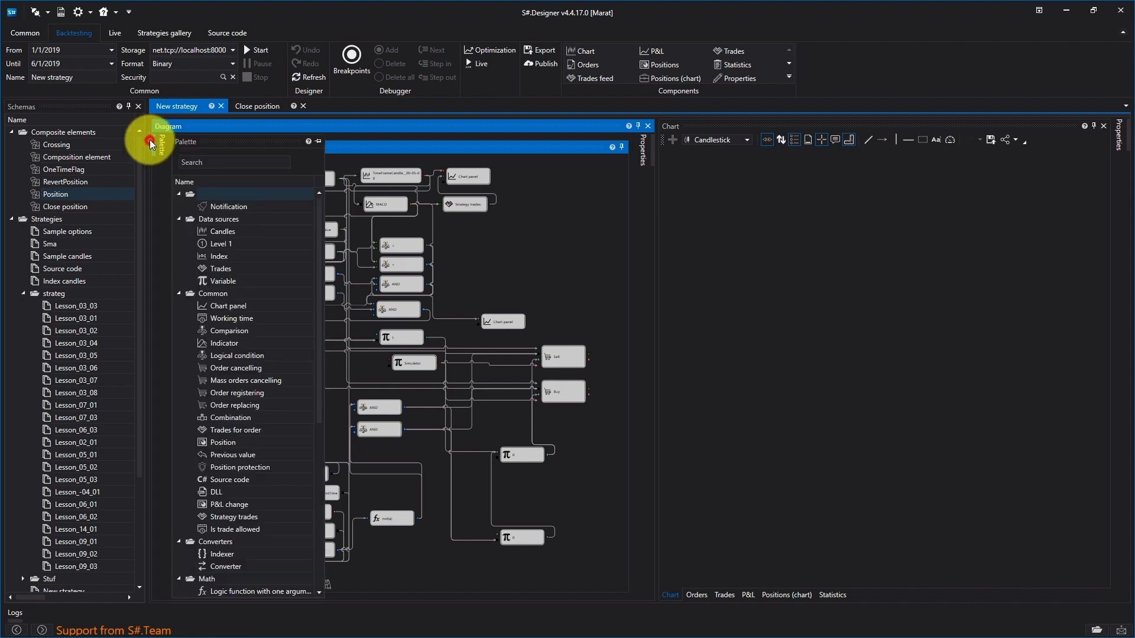
{"action": "left_click_drag", "start_coordinate": [225, 567], "coordinate": [221, 421]}
{"action": "right_click", "coordinate": [225, 417]}
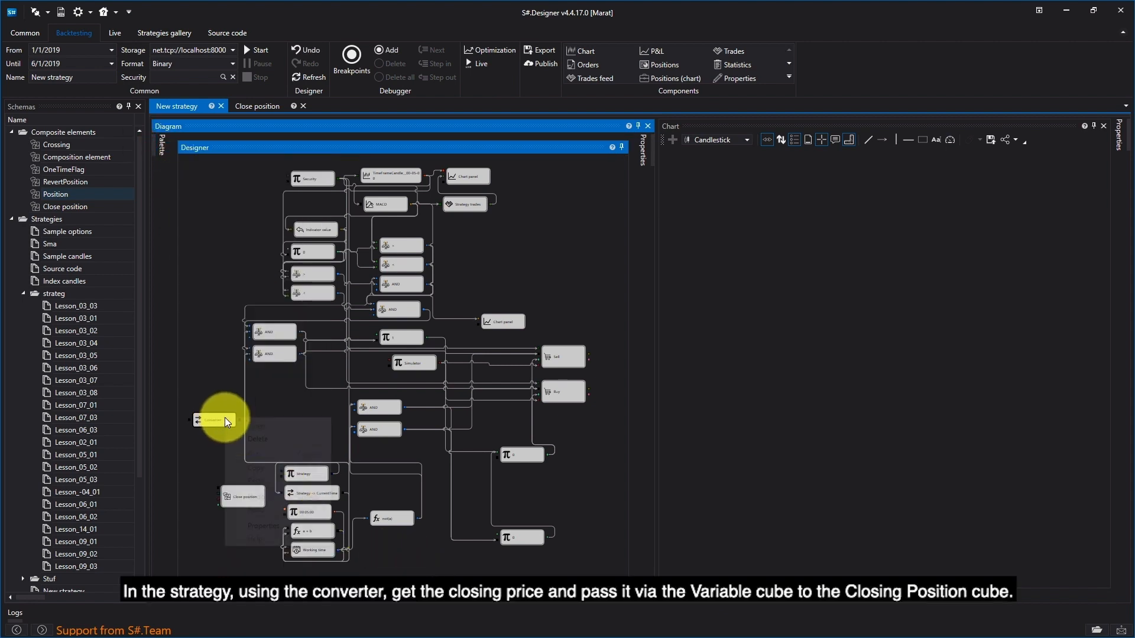
{"action": "left_click", "coordinate": [255, 525]}
{"action": "left_click", "coordinate": [615, 242]}
{"action": "left_click", "coordinate": [580, 294]}
{"action": "left_click", "coordinate": [617, 253]}
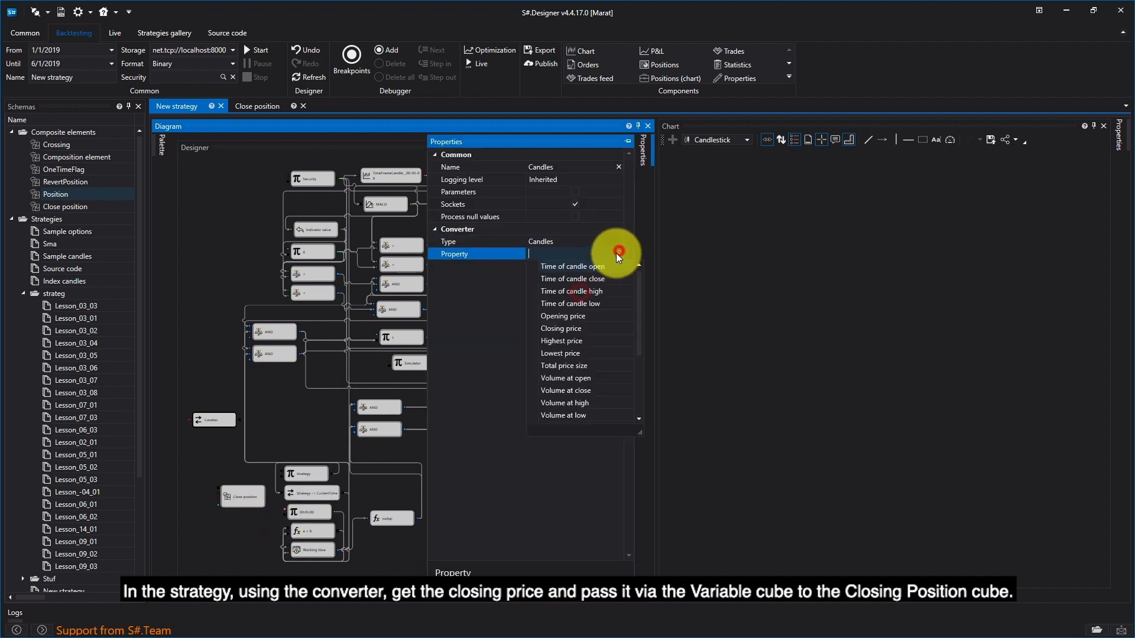
{"action": "left_click", "coordinate": [561, 328]}
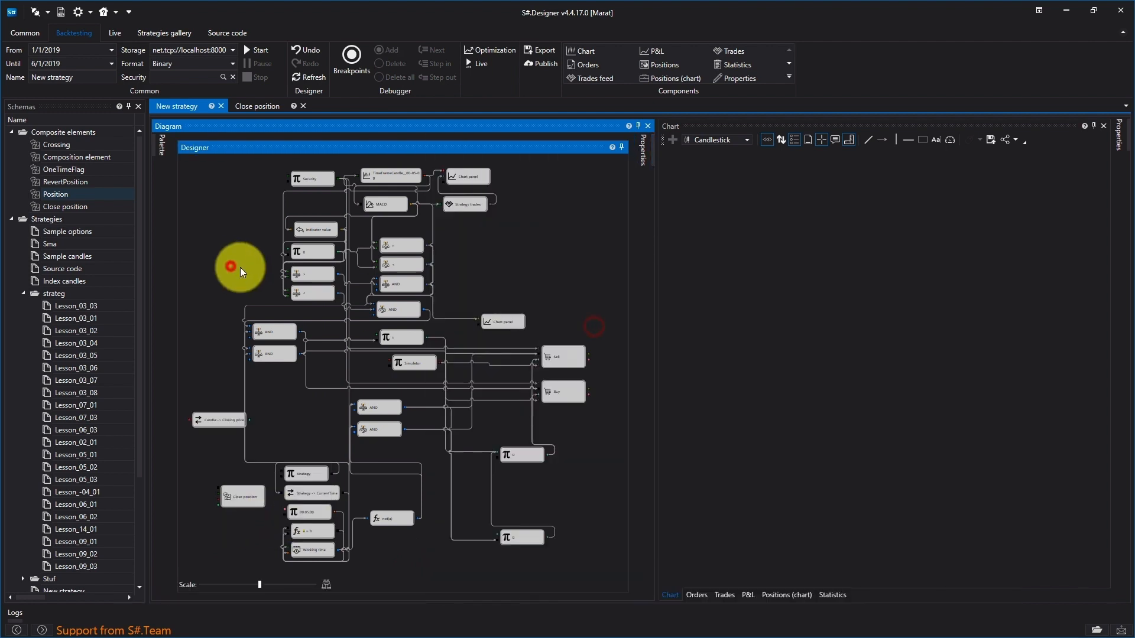
- Feed the closing price converter from the candles cube, and connect it, Security and Simulator to the Close position cube
{"action": "left_click_drag", "start_coordinate": [425, 175], "coordinate": [214, 423]}
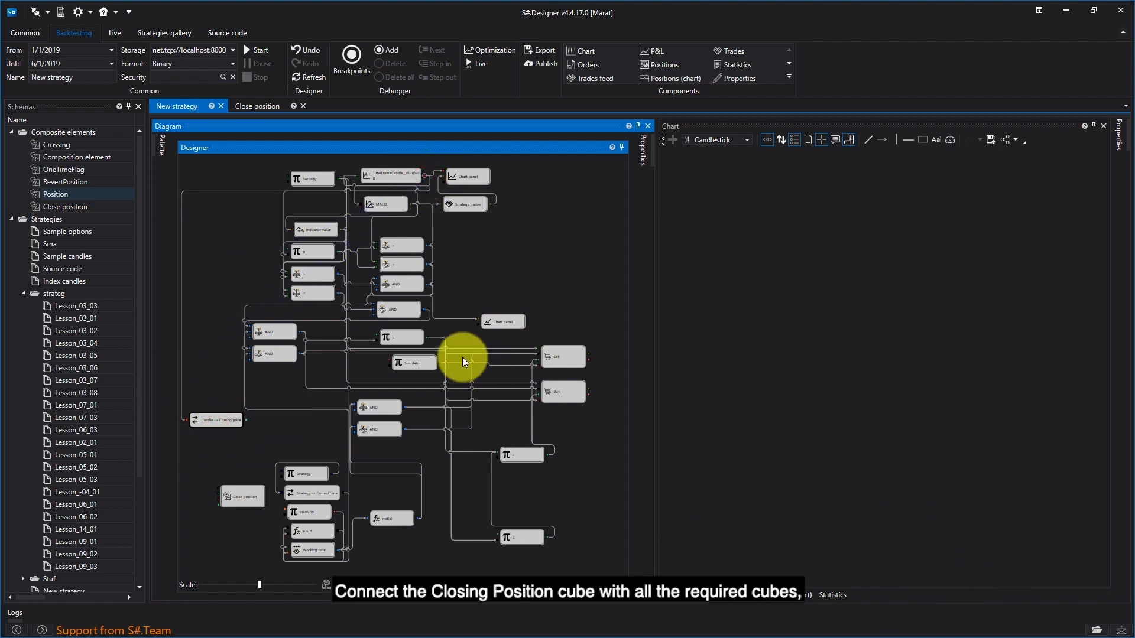
{"action": "mouse_move", "coordinate": [337, 179]}
{"action": "left_mouse_down"}
{"action": "mouse_move", "coordinate": [197, 499]}
{"action": "mouse_move", "coordinate": [219, 497]}
{"action": "left_mouse_up"}
{"action": "left_click_drag", "start_coordinate": [442, 363], "coordinate": [219, 513]}
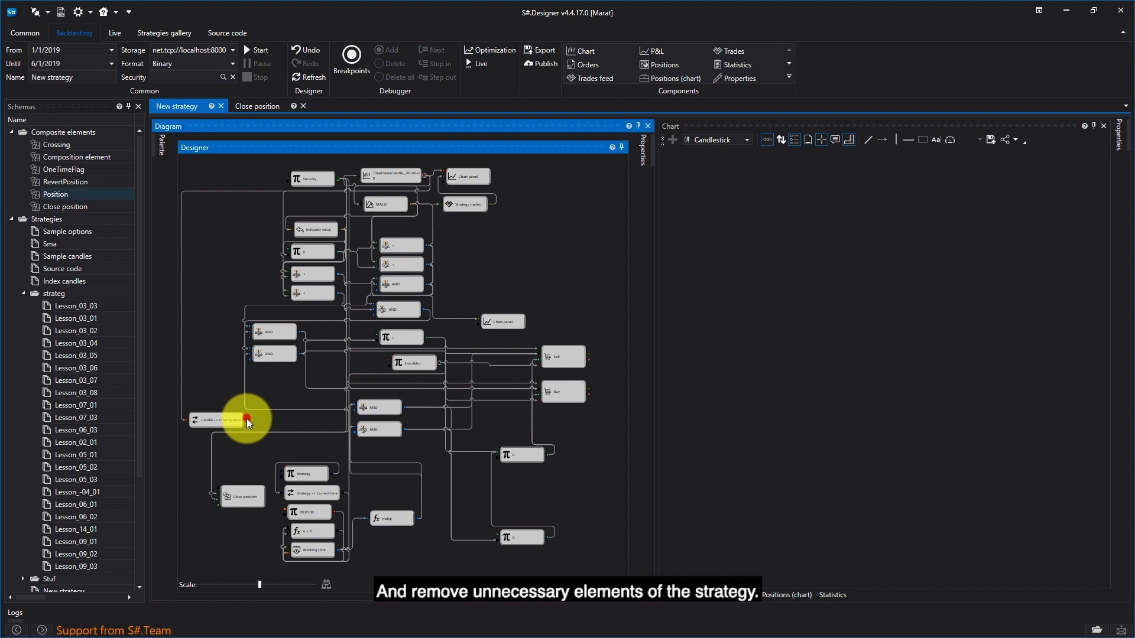
{"action": "left_click_drag", "start_coordinate": [247, 420], "coordinate": [218, 515]}
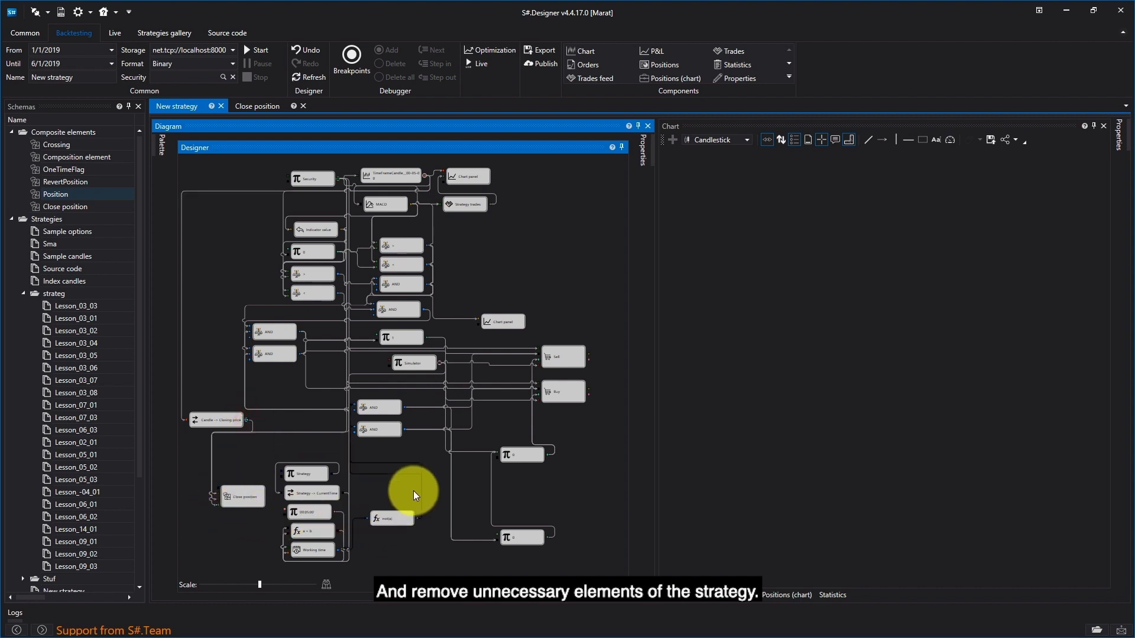
- Delete the two lower AND cubes and the lowest 0 Variable cube from the New strategy diagram
{"action": "left_click_drag", "start_coordinate": [420, 394], "coordinate": [361, 450]}
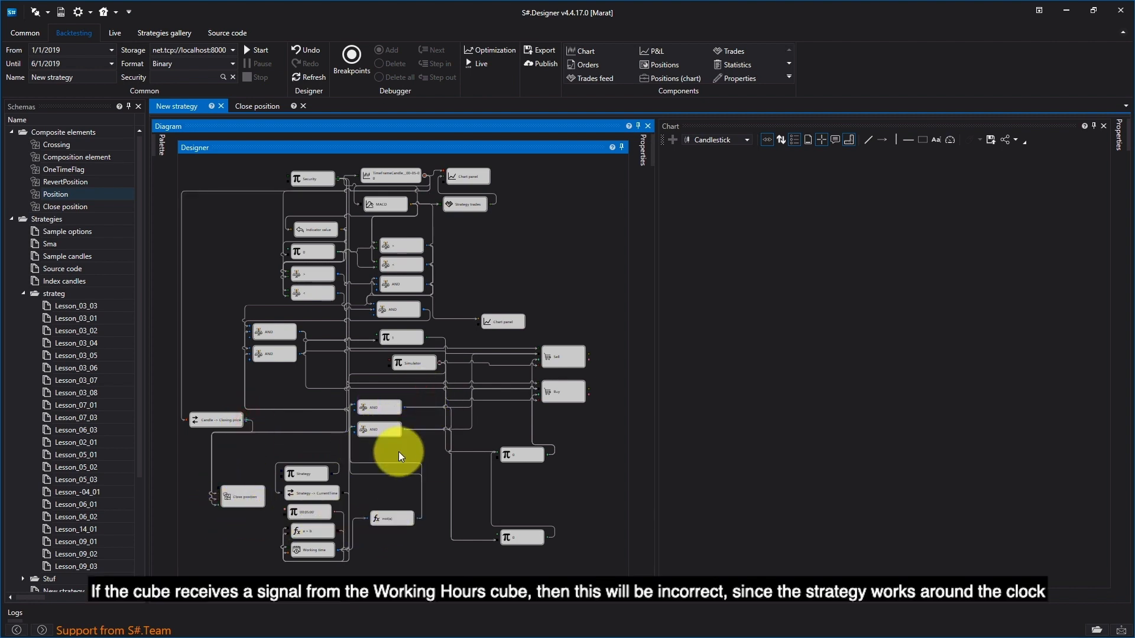
{"action": "left_click", "coordinate": [386, 408]}
{"action": "key", "text": "Delete"}
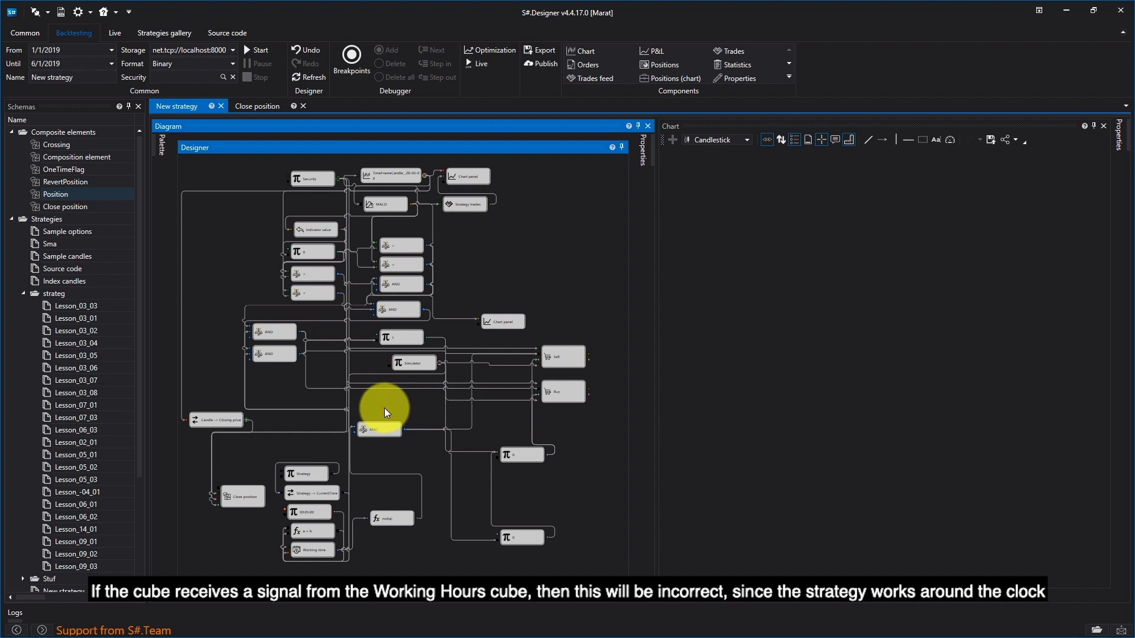
{"action": "left_click", "coordinate": [388, 427]}
{"action": "key", "text": "Delete"}
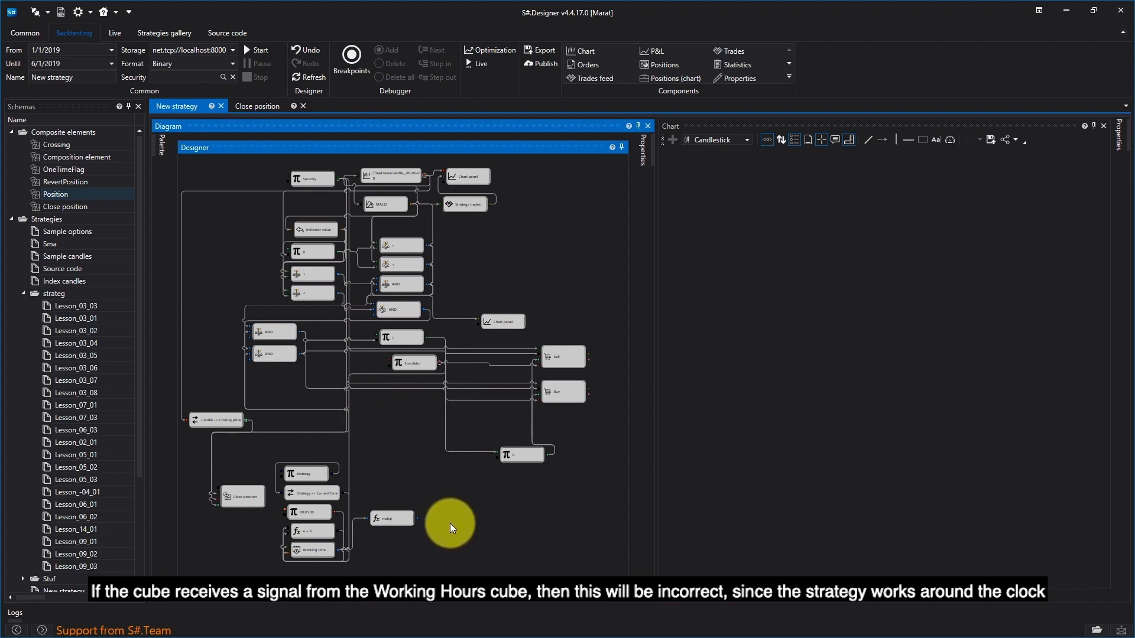
- Connect the not(a) formula cube's output to the Close position cube and place the formula cube beside Working time
{"action": "left_click_drag", "start_coordinate": [419, 518], "coordinate": [213, 500]}
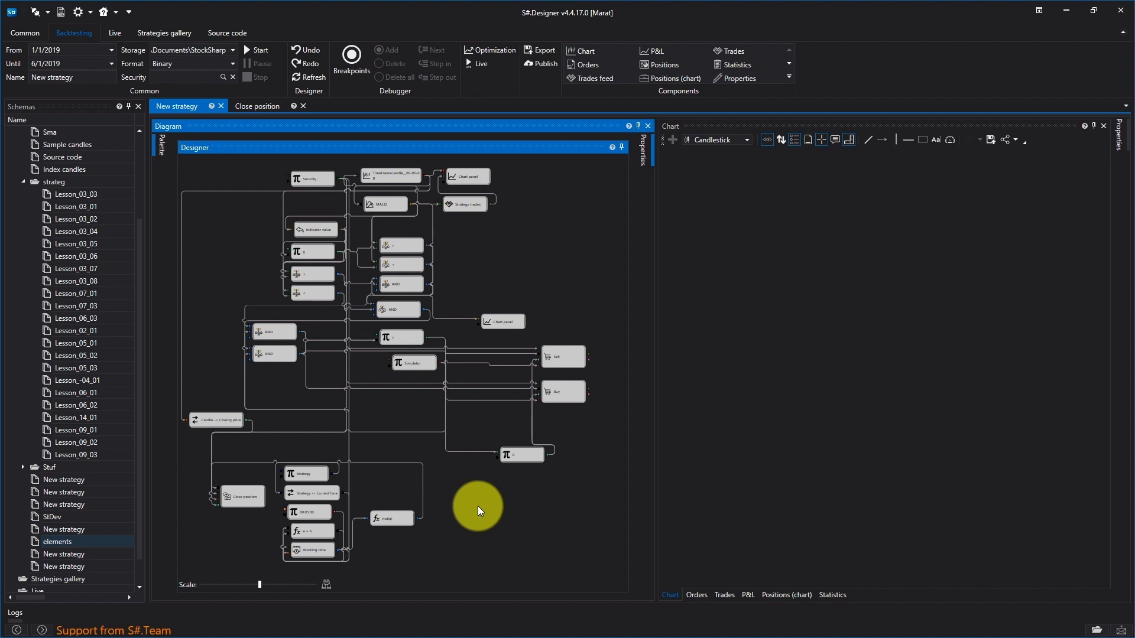
{"action": "scroll", "coordinate": [478, 506], "scroll_direction": "down", "scroll_amount": 1}
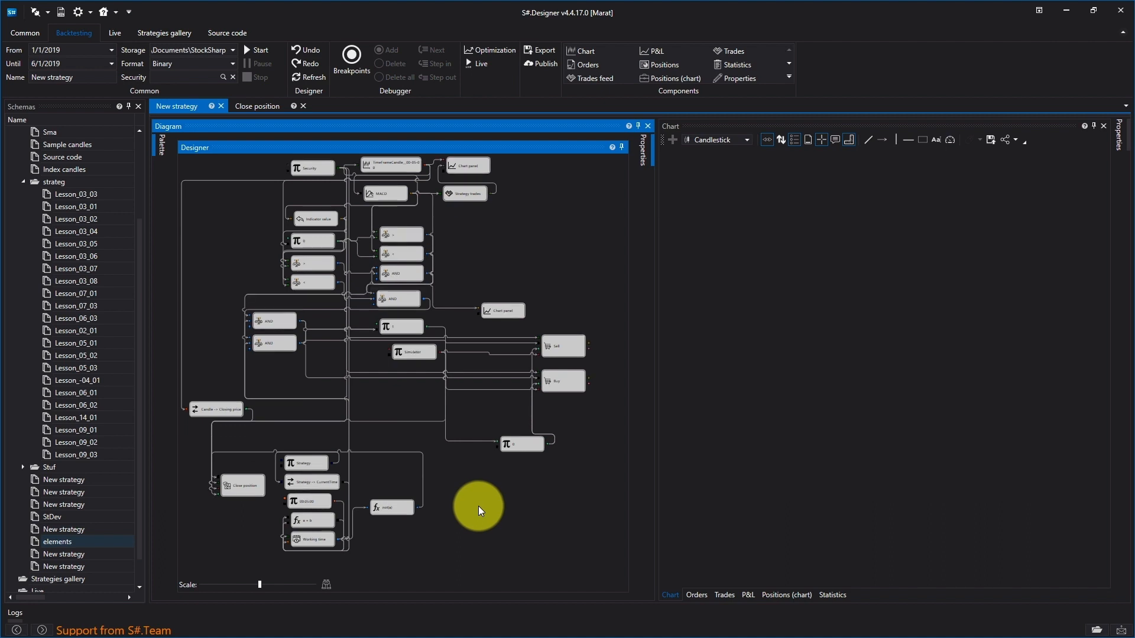
{"action": "left_click_drag", "start_coordinate": [401, 509], "coordinate": [400, 540]}
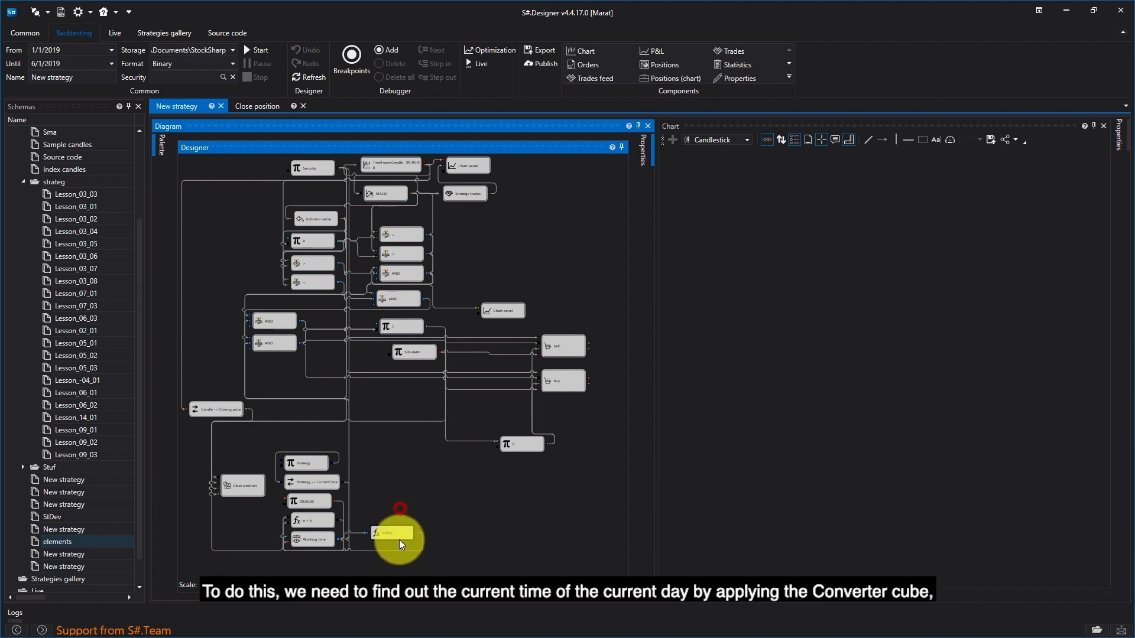
- Add a Converter cube beside the Strategy CurrentTime converter and set its type to Date
{"action": "left_click", "coordinate": [161, 144]}
{"action": "left_click_drag", "start_coordinate": [241, 563], "coordinate": [398, 471]}
{"action": "right_click", "coordinate": [398, 470]}
{"action": "left_click", "coordinate": [437, 571]}
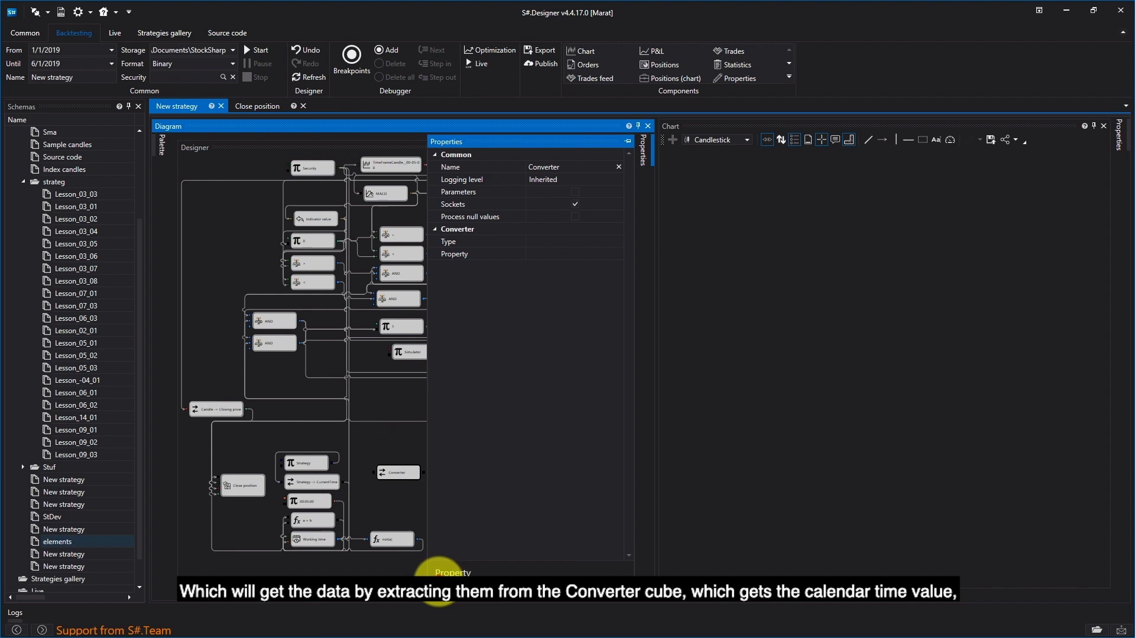
{"action": "left_click", "coordinate": [594, 241]}
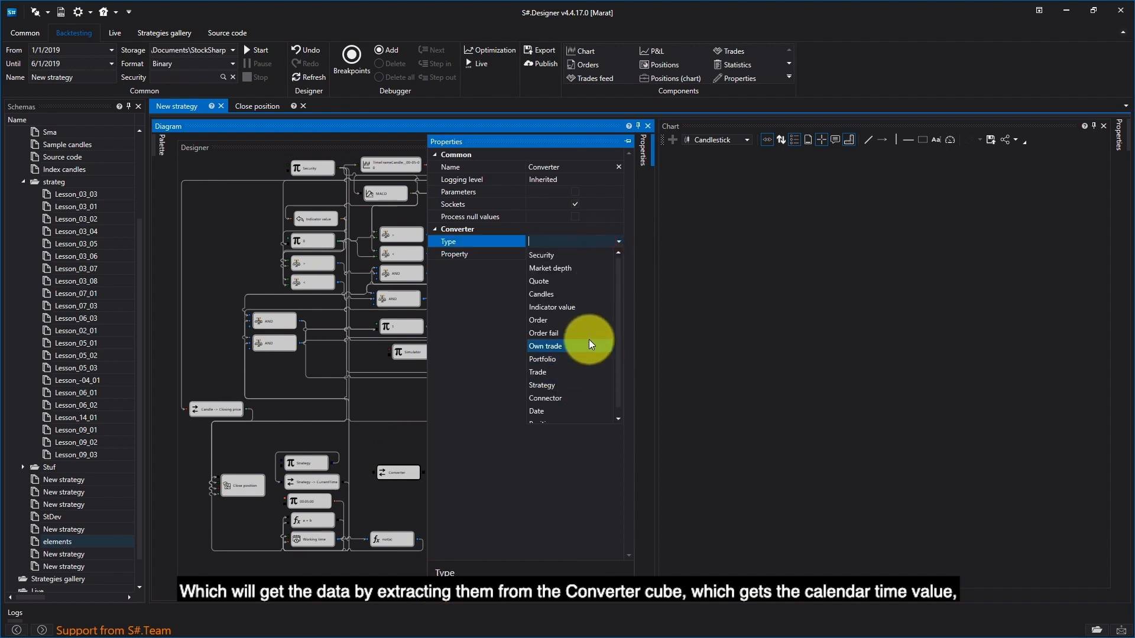
{"action": "scroll", "coordinate": [589, 339], "scroll_direction": "down", "scroll_amount": 1}
{"action": "left_click", "coordinate": [561, 410]}
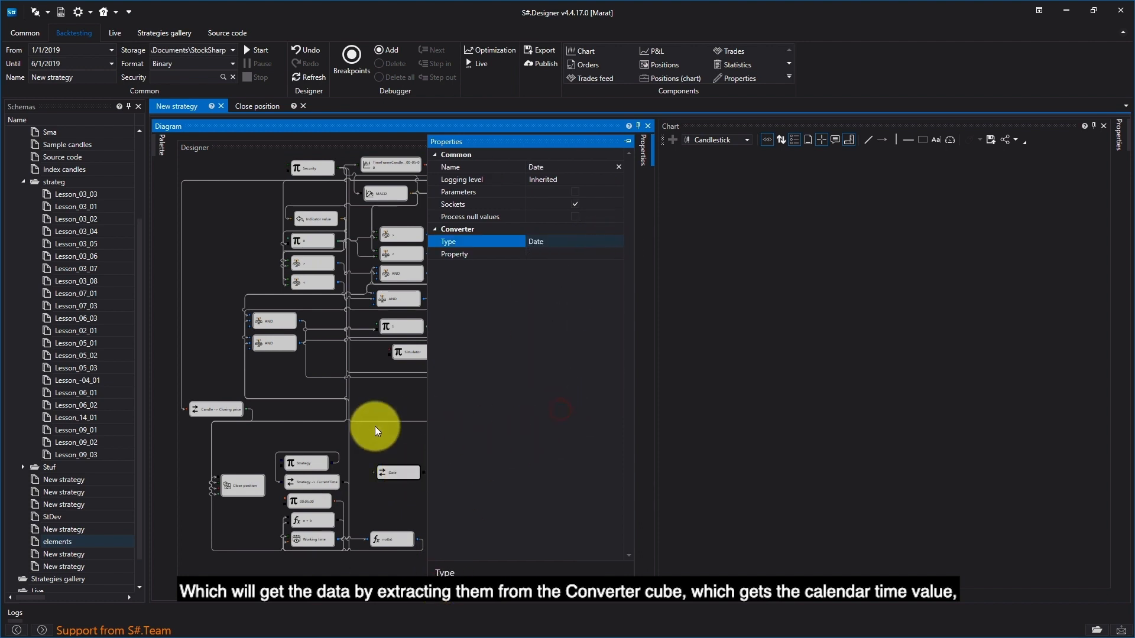
- Set the Date converter's property to TimeOfDay and connect the Strategy CurrentTime output to its input
{"action": "left_click", "coordinate": [619, 254]}
{"action": "scroll", "coordinate": [590, 392], "scroll_direction": "down", "scroll_amount": 2}
{"action": "scroll", "coordinate": [587, 395], "scroll_direction": "up", "scroll_amount": 2}
{"action": "left_click", "coordinate": [579, 267]}
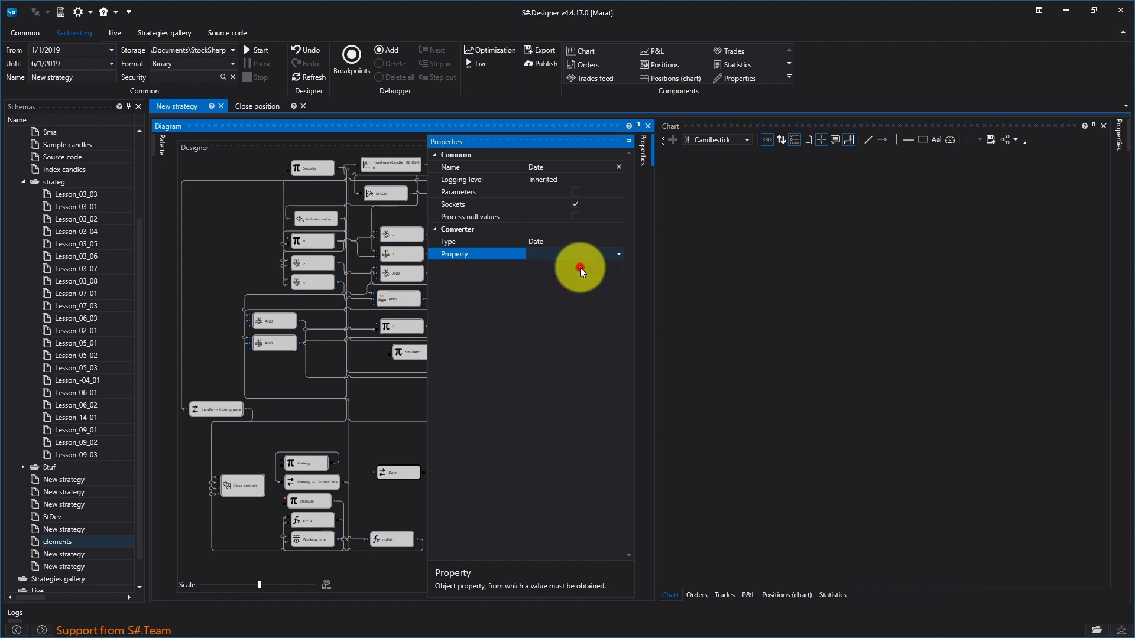
{"action": "left_click", "coordinate": [412, 445]}
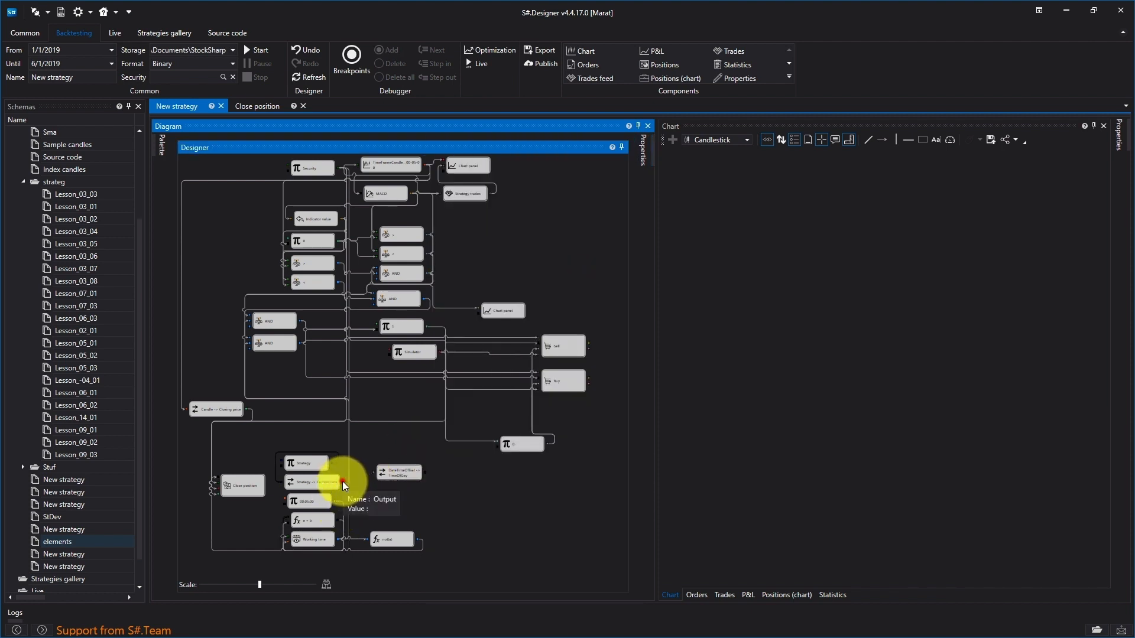
{"action": "left_click_drag", "start_coordinate": [342, 482], "coordinate": [407, 472]}
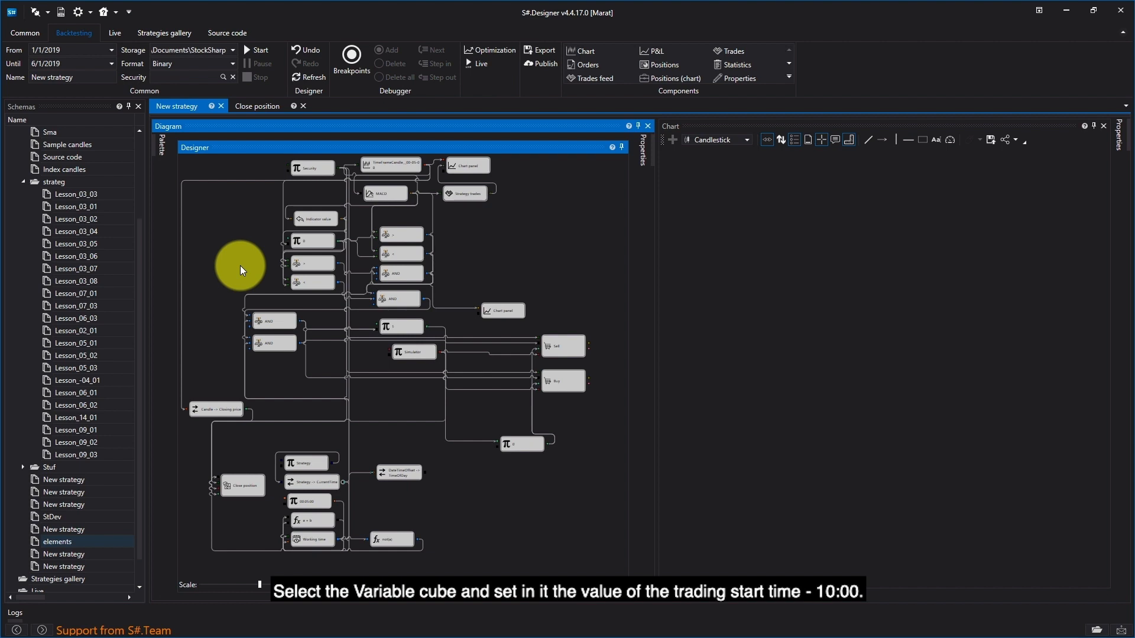
- Add a Variable cube directly below the DateTimeOffset to TimeOfDay converter cube
{"action": "left_click", "coordinate": [166, 165]}
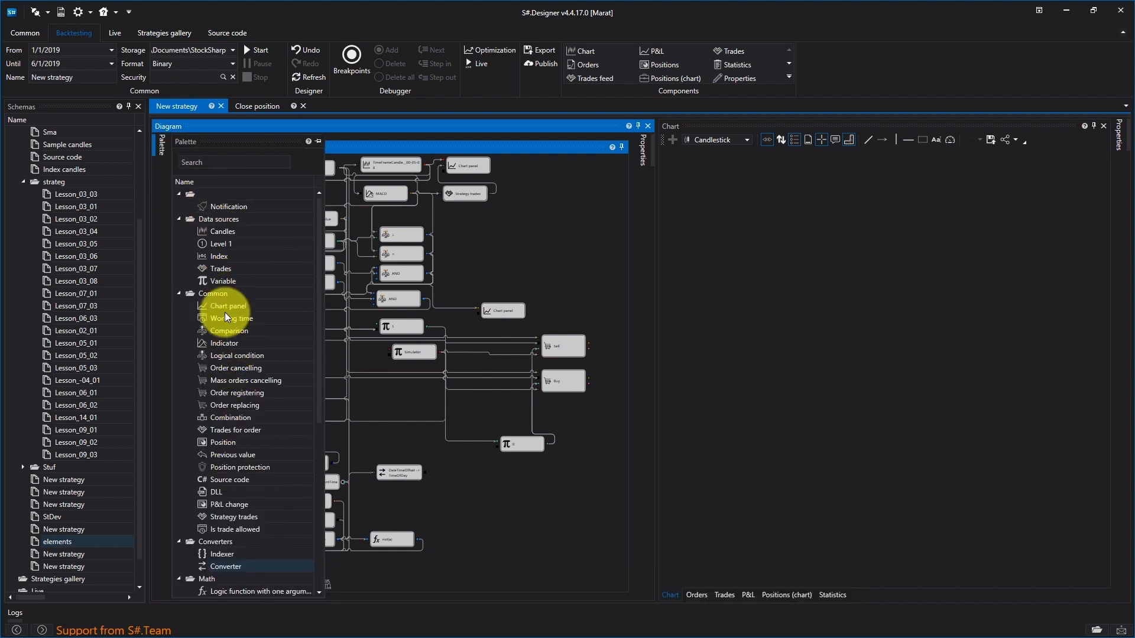
{"action": "left_click", "coordinate": [218, 282]}
{"action": "left_click_drag", "start_coordinate": [232, 286], "coordinate": [379, 495]}
- Set the new Variable cube's type to Time and its value to 10:00:00
{"action": "right_click", "coordinate": [386, 496]}
{"action": "left_click", "coordinate": [442, 604]}
{"action": "left_click", "coordinate": [619, 242]}
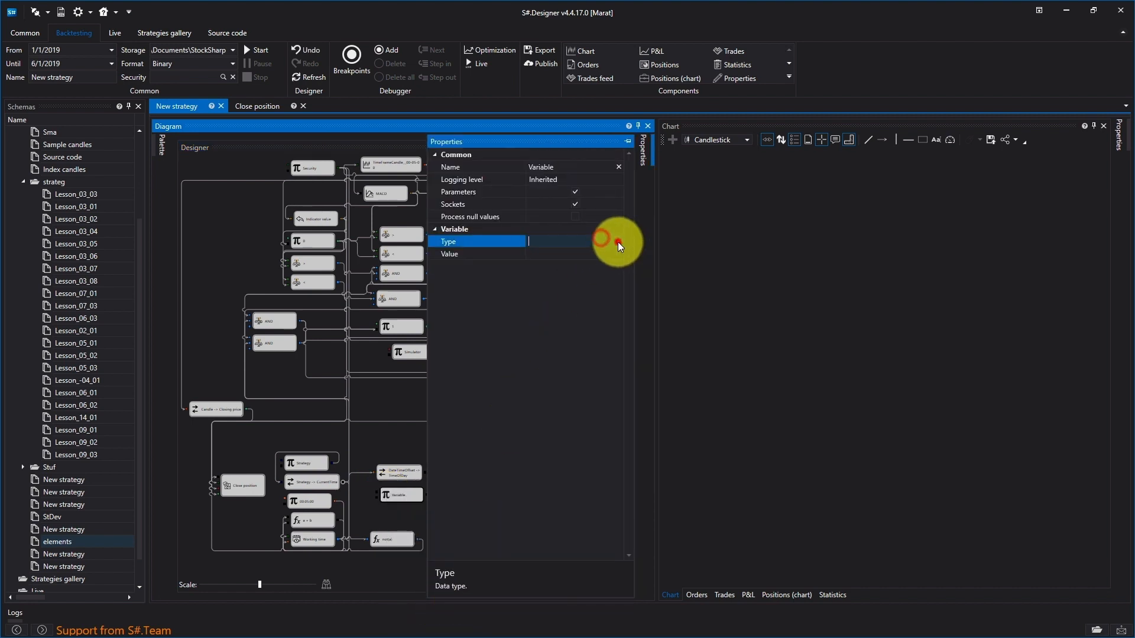
{"action": "left_click", "coordinate": [618, 241]}
{"action": "scroll", "coordinate": [566, 385], "scroll_direction": "down", "scroll_amount": 3}
{"action": "left_click", "coordinate": [564, 406]}
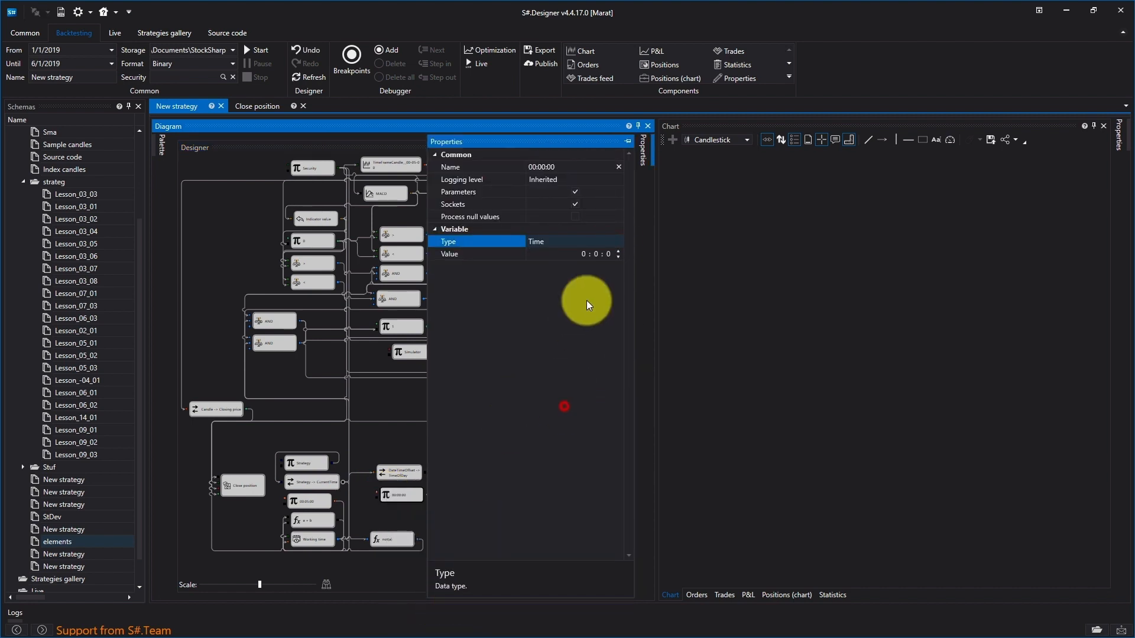
{"action": "left_click", "coordinate": [582, 253]}
{"action": "left_click", "coordinate": [383, 442]}
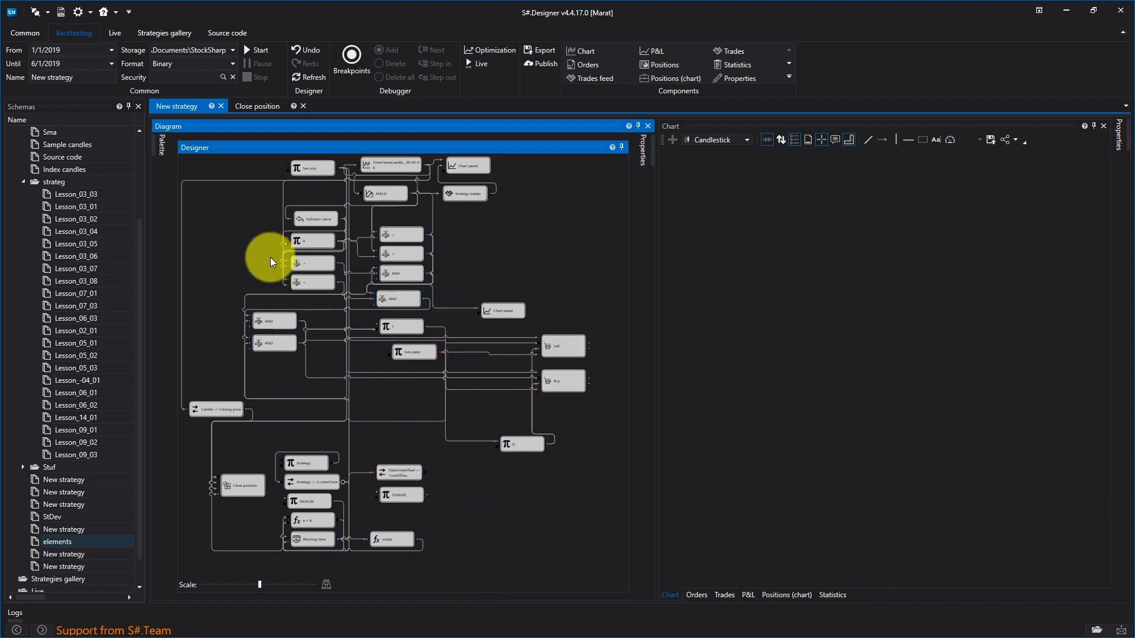
- Add a Comparison cube with the >= operator, fed by the TimeOfDay converter and the 10:00:00 variable
{"action": "left_click", "coordinate": [162, 148]}
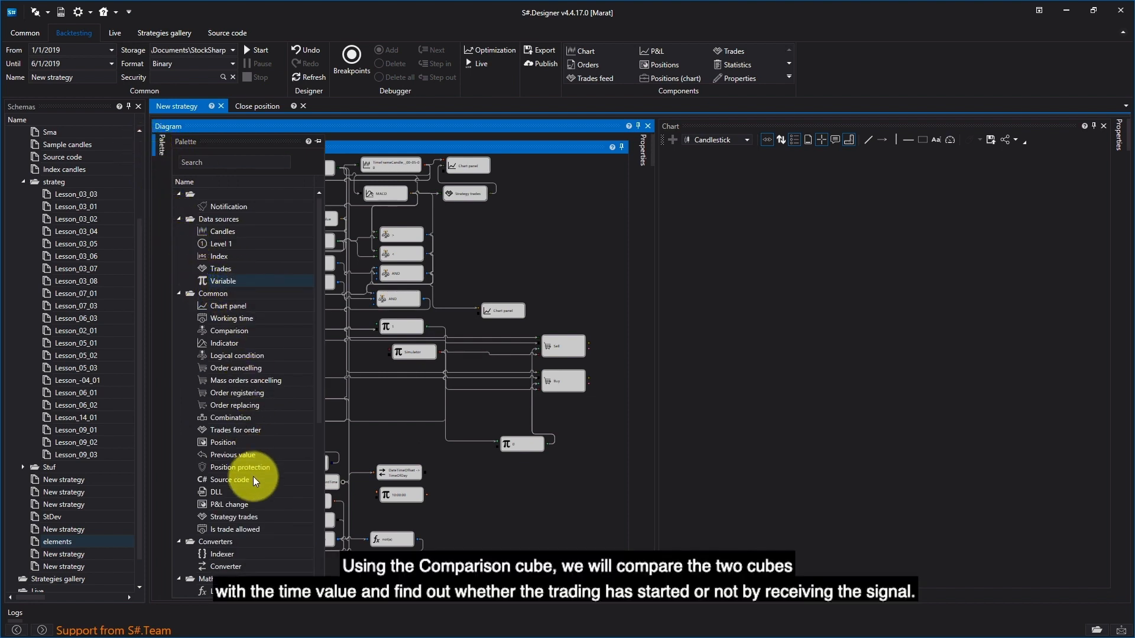
{"action": "mouse_move", "coordinate": [228, 332]}
{"action": "left_mouse_down"}
{"action": "mouse_move", "coordinate": [471, 439]}
{"action": "mouse_move", "coordinate": [446, 455]}
{"action": "mouse_move", "coordinate": [462, 489]}
{"action": "mouse_move", "coordinate": [430, 491]}
{"action": "mouse_move", "coordinate": [444, 486]}
{"action": "left_mouse_up"}
{"action": "right_click", "coordinate": [454, 484]}
{"action": "left_click", "coordinate": [497, 592]}
{"action": "left_click", "coordinate": [621, 252]}
{"action": "left_click", "coordinate": [610, 253]}
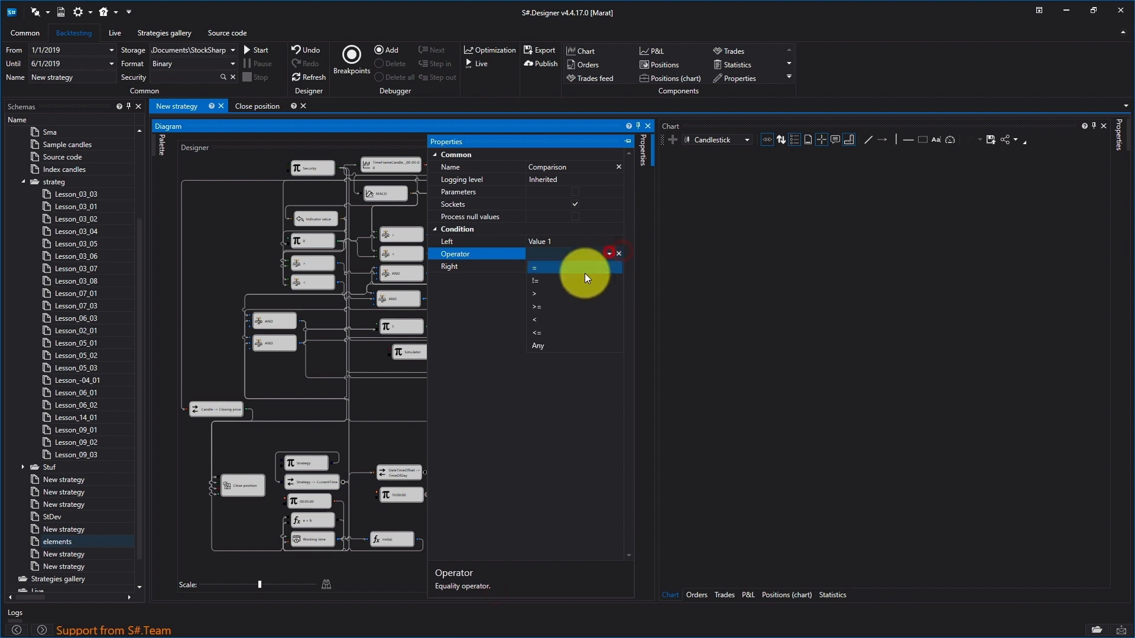
{"action": "left_click", "coordinate": [573, 310]}
{"action": "left_click", "coordinate": [377, 441]}
- Replace the not(a) formula's link to Close position with a Logical condition cube fed by the Comparison and formula cubes
{"action": "left_click", "coordinate": [421, 551]}
{"action": "mouse_move", "coordinate": [156, 149]}
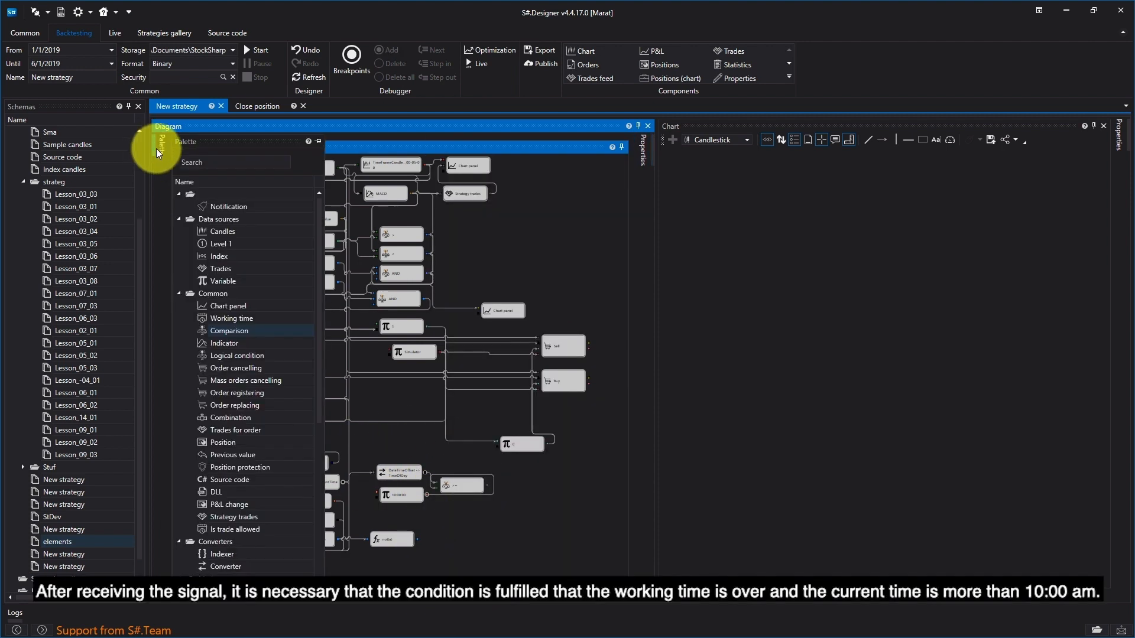
{"action": "left_click_drag", "start_coordinate": [227, 356], "coordinate": [441, 521]}
{"action": "left_click_drag", "start_coordinate": [486, 484], "coordinate": [213, 482]}
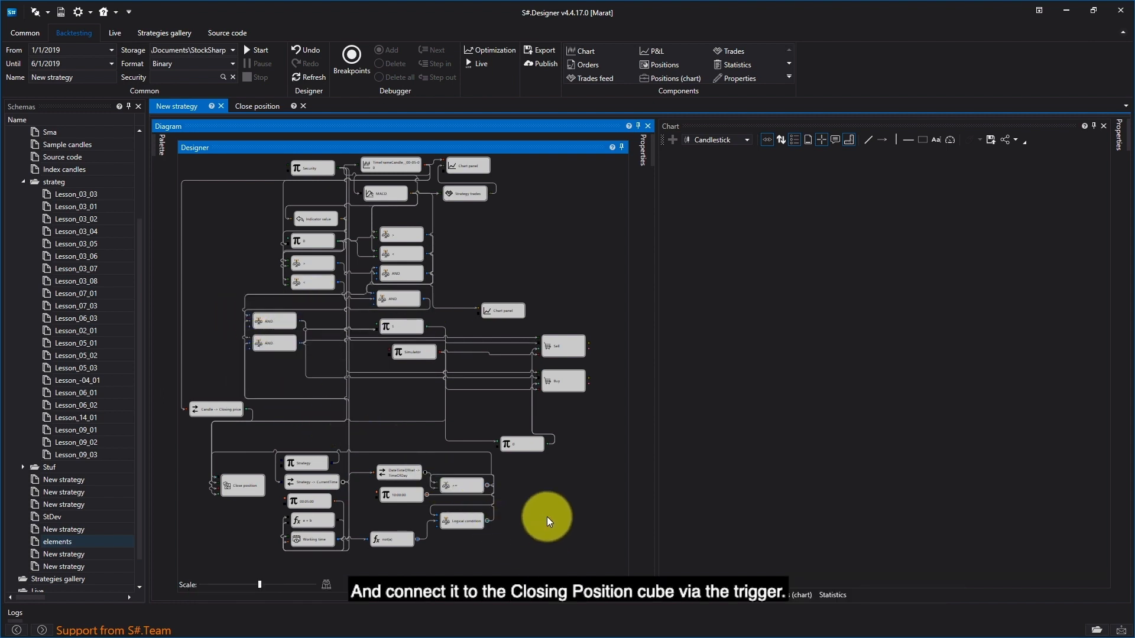
- Choose SBER@TQBR as the backtest security and try to run the strategy
{"action": "left_click", "coordinate": [223, 77]}
{"action": "type", "text": "sber@#"}
{"action": "key", "text": "BackSpace"}
{"action": "type", "text": "tqbr"}
{"action": "double_click", "coordinate": [563, 258]}
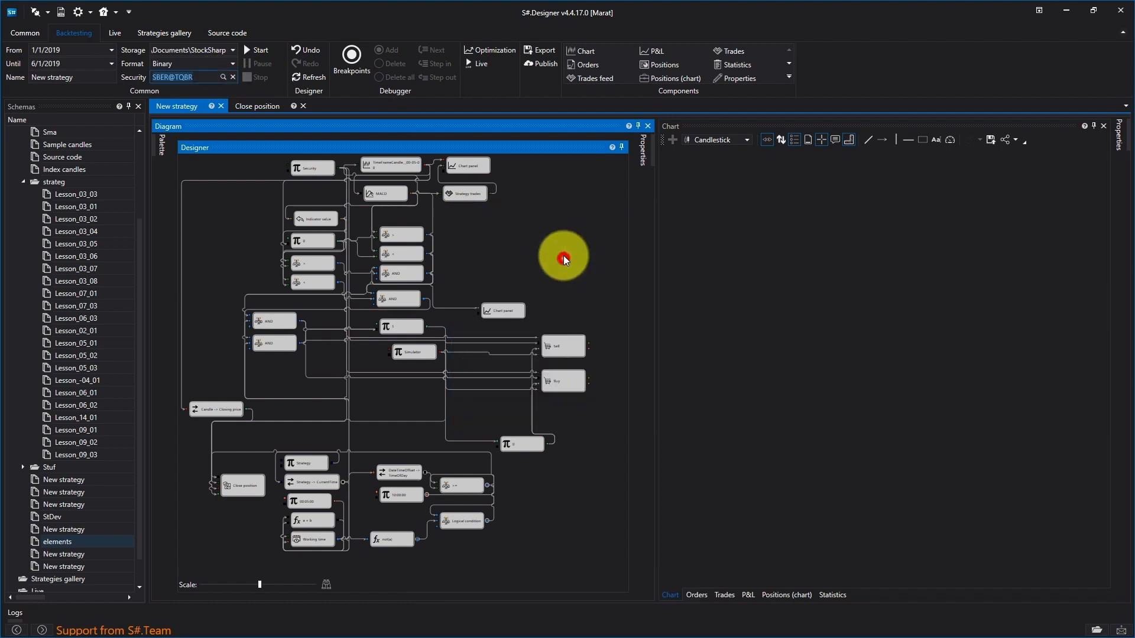
{"action": "left_click", "coordinate": [267, 49]}
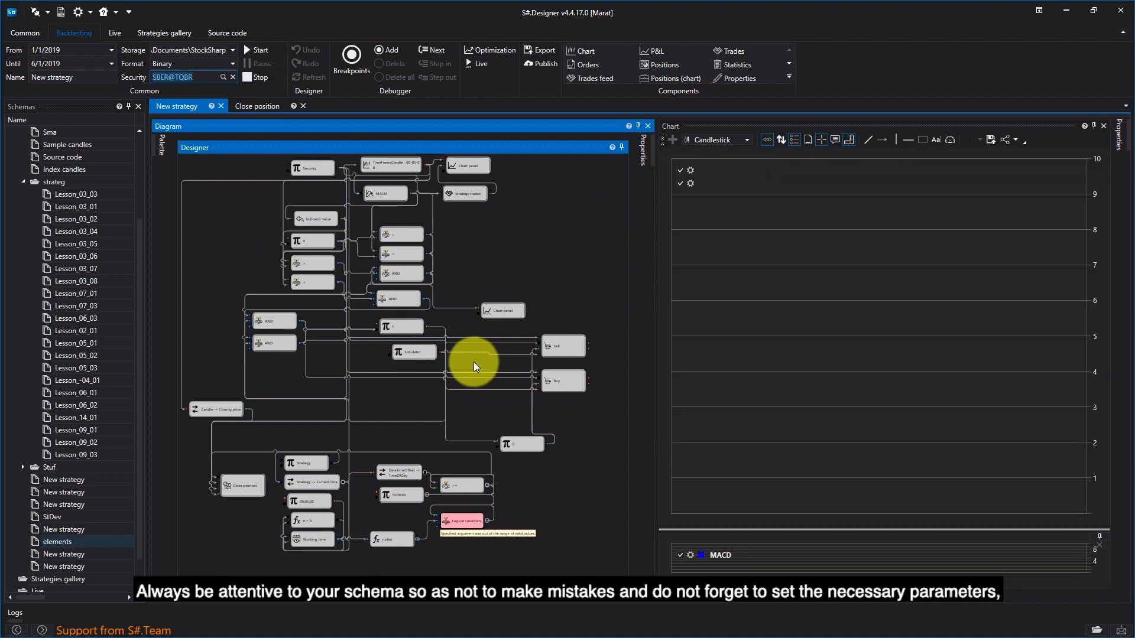
- Stop the backtest and clear the selected security
{"action": "left_click", "coordinate": [254, 77]}
{"action": "left_click", "coordinate": [232, 77]}
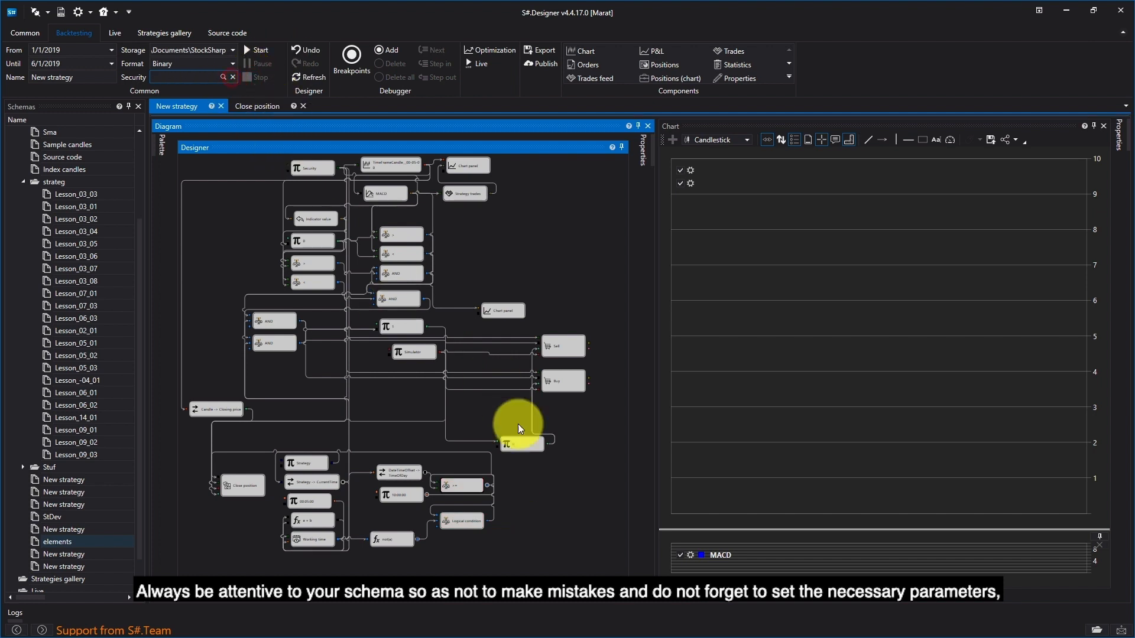
- Set the operator of the Logical condition cube beside the not(a) formula to AND
{"action": "left_click", "coordinate": [467, 520]}
{"action": "right_click", "coordinate": [467, 520]}
{"action": "left_click", "coordinate": [467, 521]}
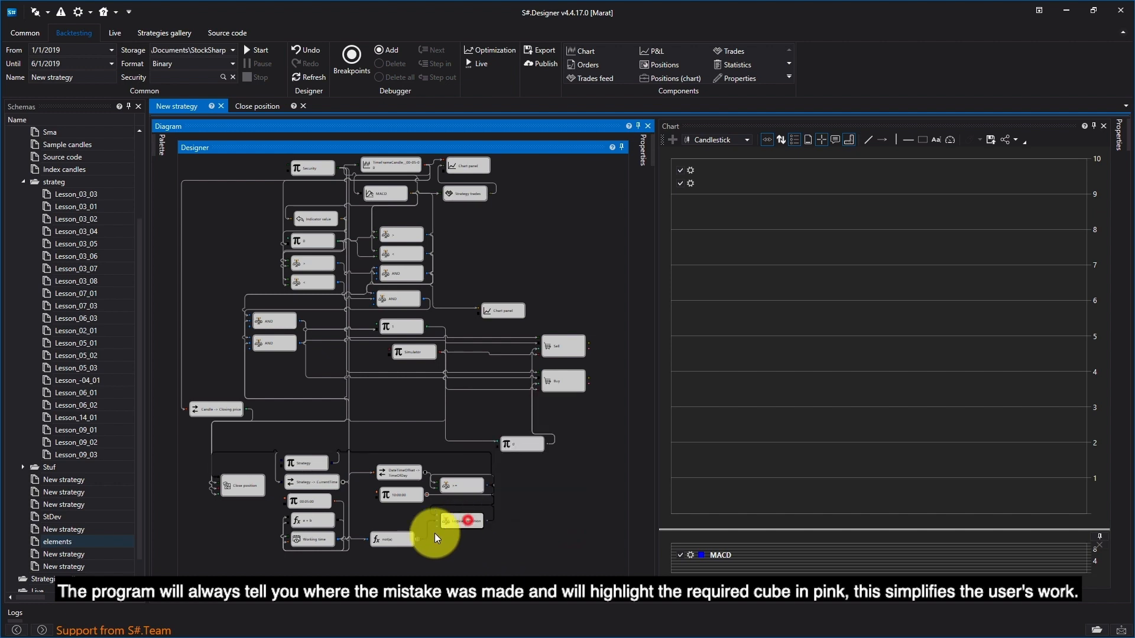
{"action": "right_click", "coordinate": [479, 512]}
{"action": "left_click", "coordinate": [488, 509]}
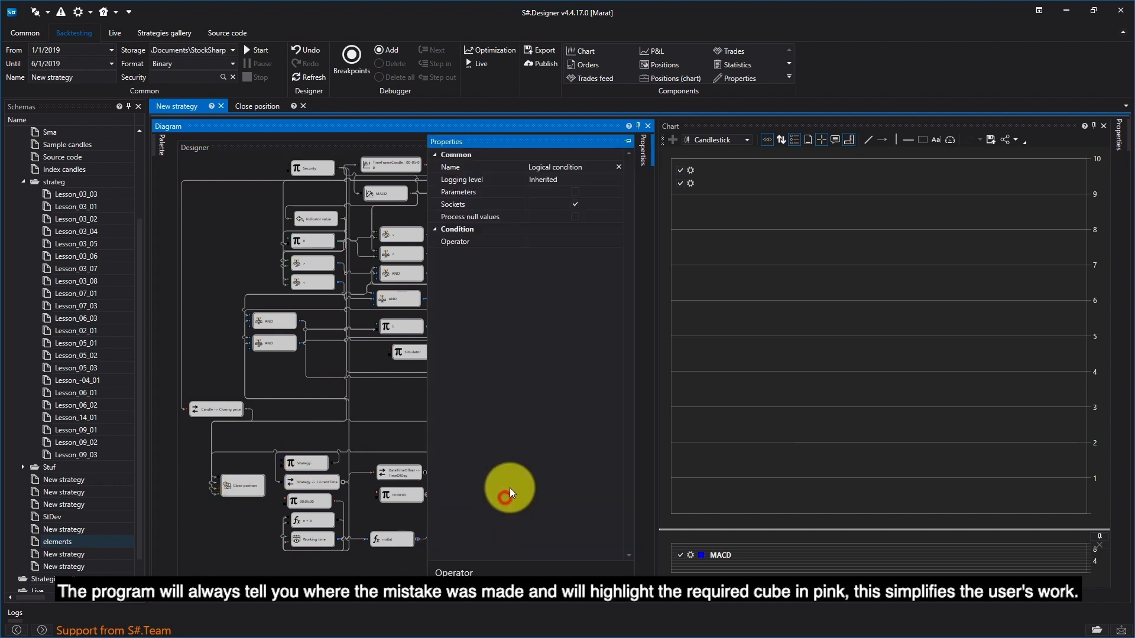
{"action": "left_click", "coordinate": [609, 242]}
{"action": "left_click", "coordinate": [592, 260]}
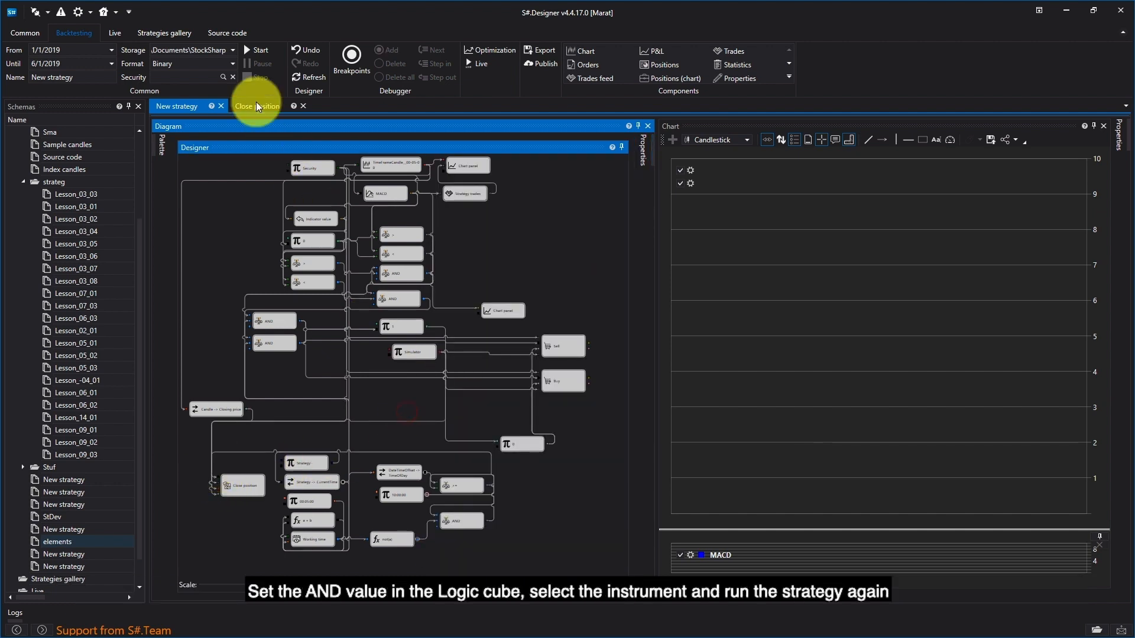
- Select SBER@TQBR as the security again and run the strategy backtest to view its trades on the chart
{"action": "left_click", "coordinate": [222, 77]}
{"action": "left_click", "coordinate": [537, 233]}
{"action": "type", "text": "sber@"}
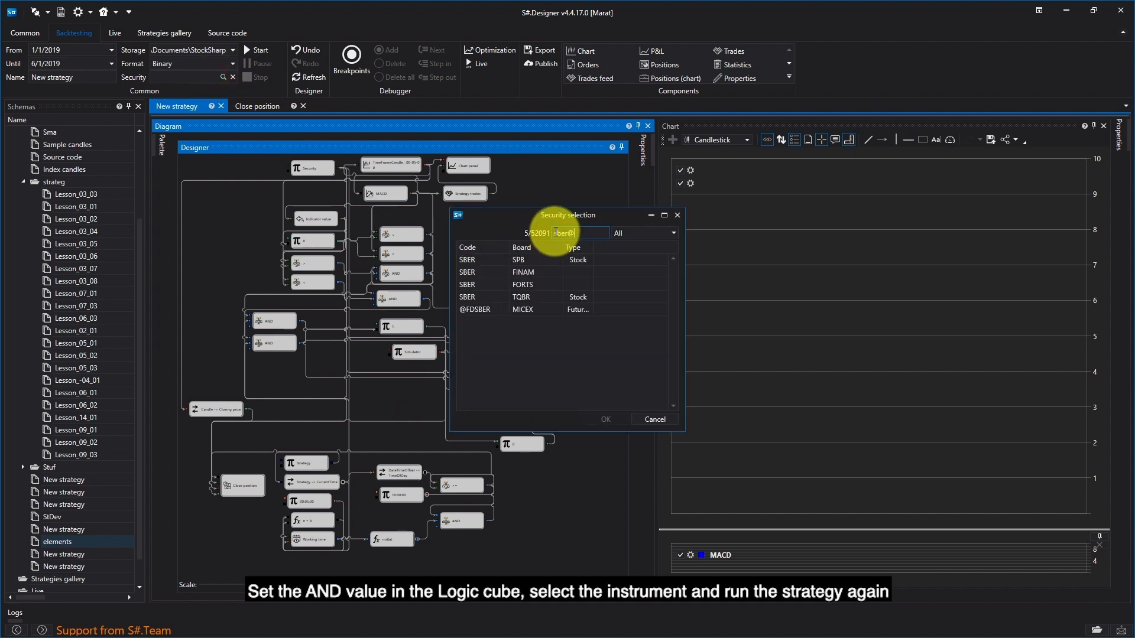
{"action": "left_click", "coordinate": [530, 297]}
{"action": "double_click", "coordinate": [531, 297]}
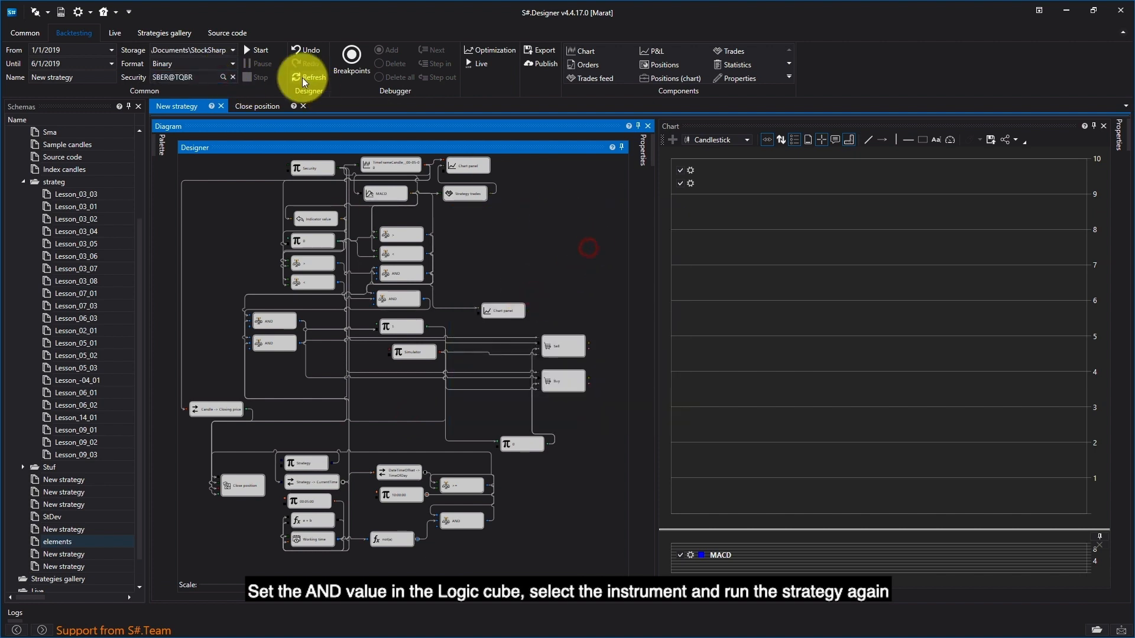
{"action": "left_click", "coordinate": [259, 49]}
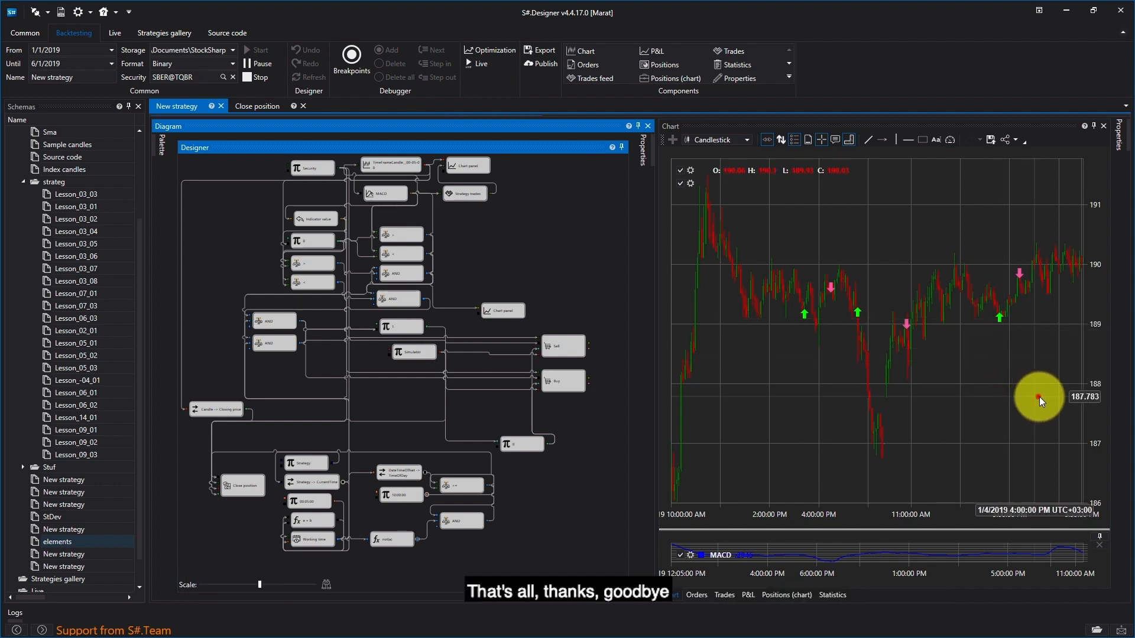
{"action": "left_click_drag", "start_coordinate": [1032, 397], "coordinate": [1013, 418]}
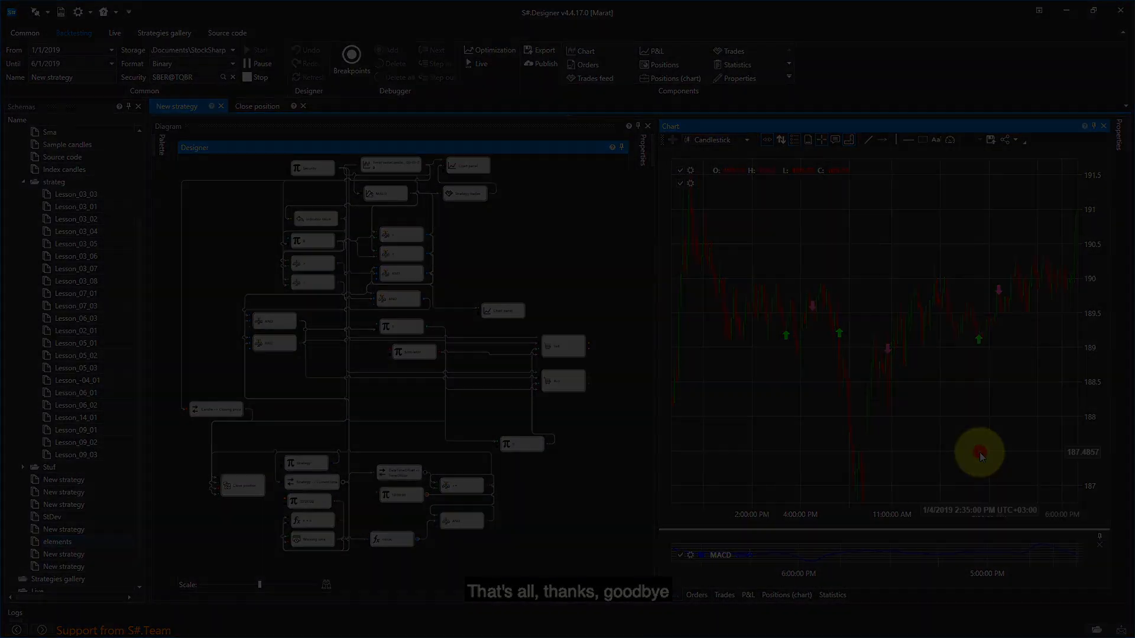